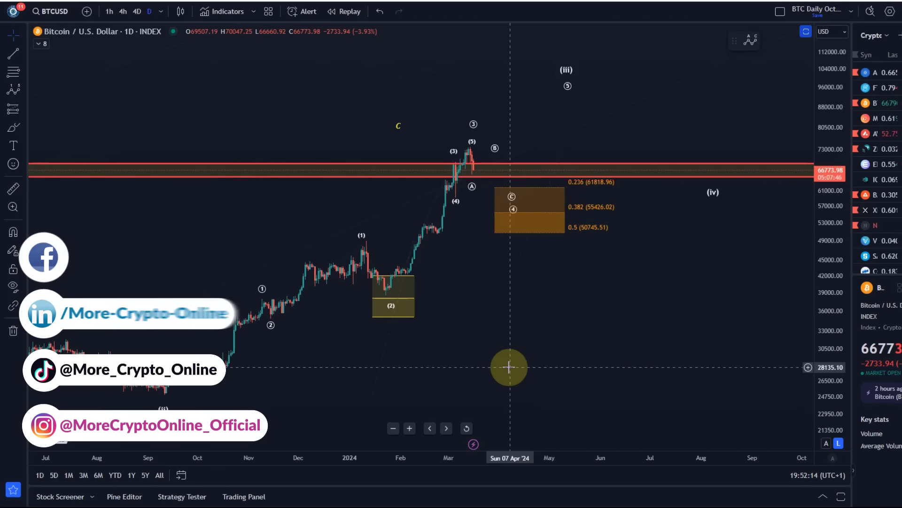
# Zoom and pan the Bitcoin chart to show price history back to July
pyautogui.scroll(2, 484, 174)
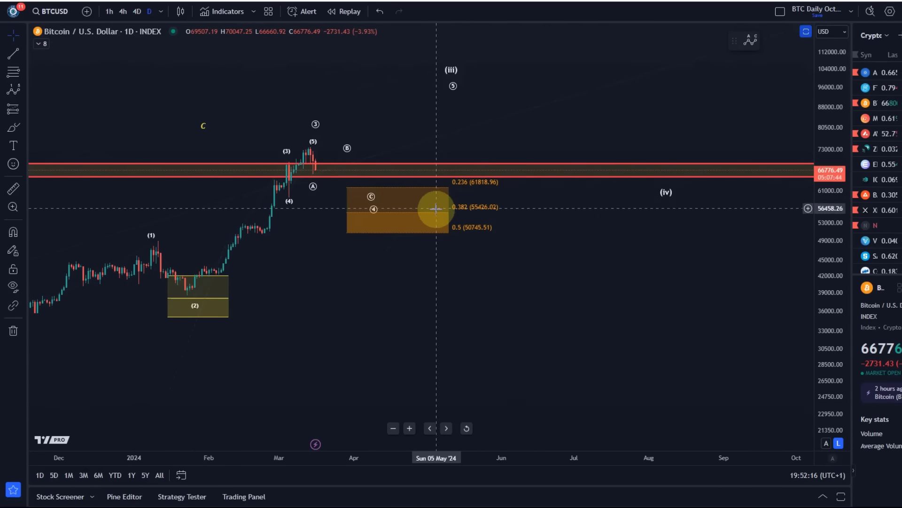
pyautogui.moveTo(388, 268); pyautogui.dragTo(495, 310)
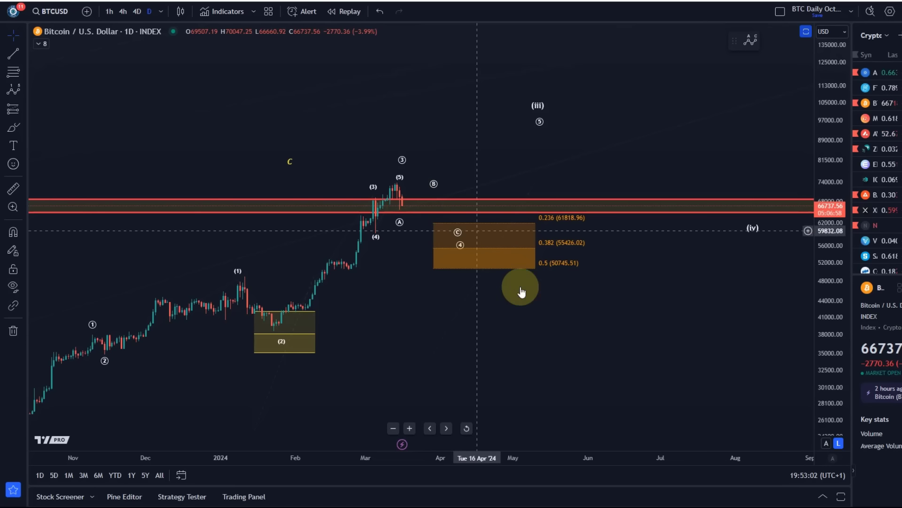
pyautogui.scroll(3, 519, 292)
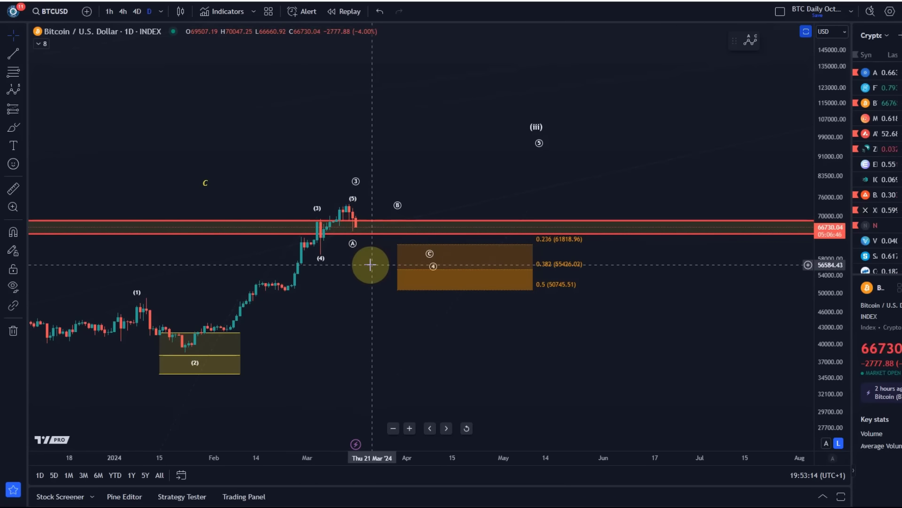
pyautogui.scroll(-1, 386, 263)
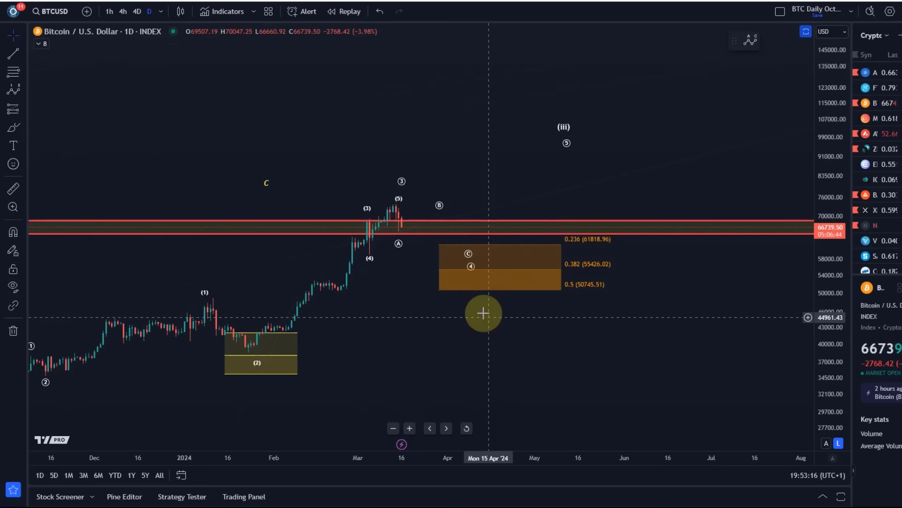
pyautogui.scroll(-1, 488, 320)
pyautogui.scroll(-1, 510, 348)
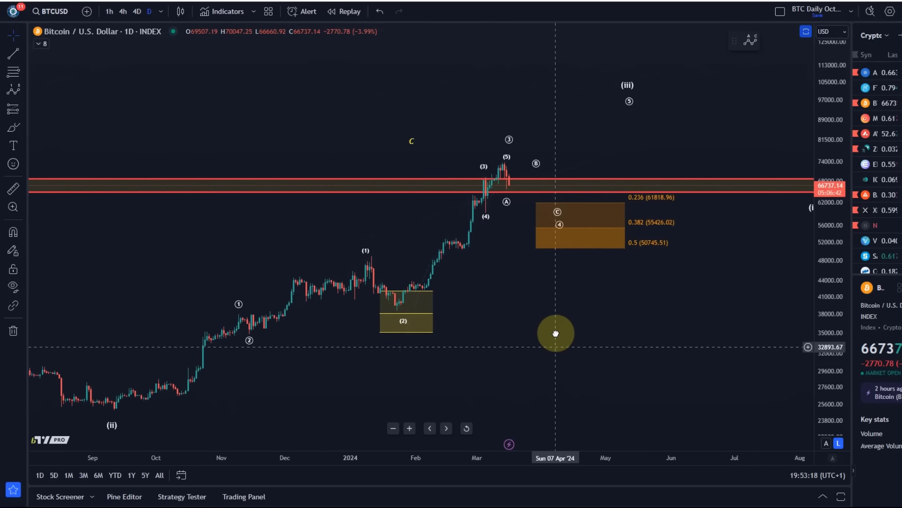
pyautogui.moveTo(554, 389); pyautogui.dragTo(490, 351)
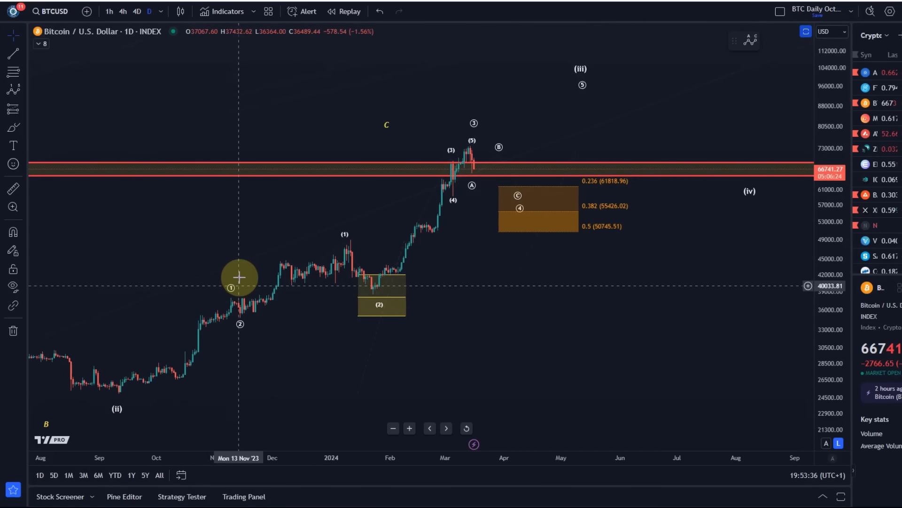
pyautogui.moveTo(232, 290)
pyautogui.mouseDown()
pyautogui.moveTo(191, 318)
pyautogui.moveTo(233, 302)
pyautogui.moveTo(240, 322)
pyautogui.mouseUp()
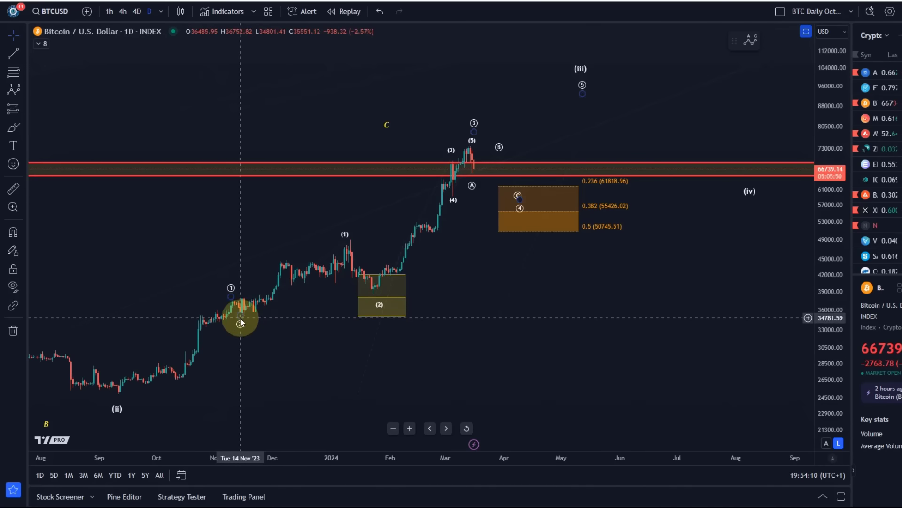
pyautogui.scroll(2, 241, 326)
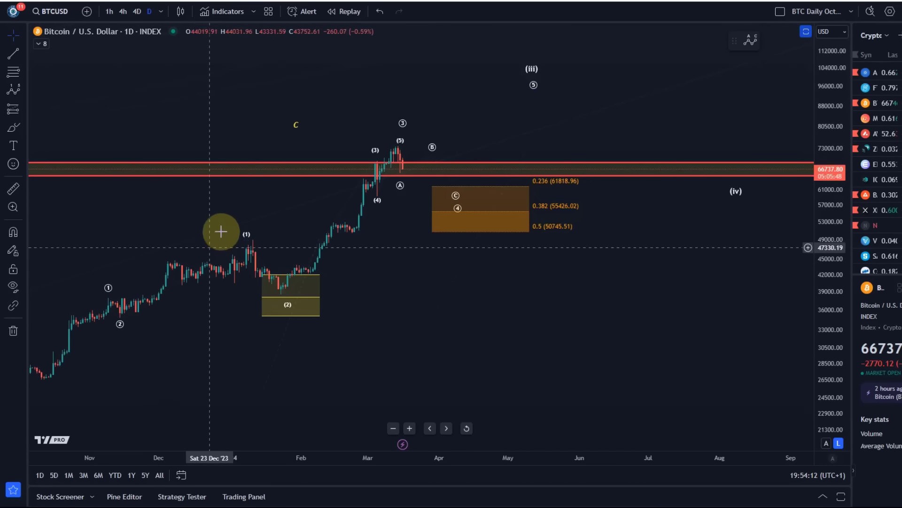
pyautogui.scroll(-1, 362, 296)
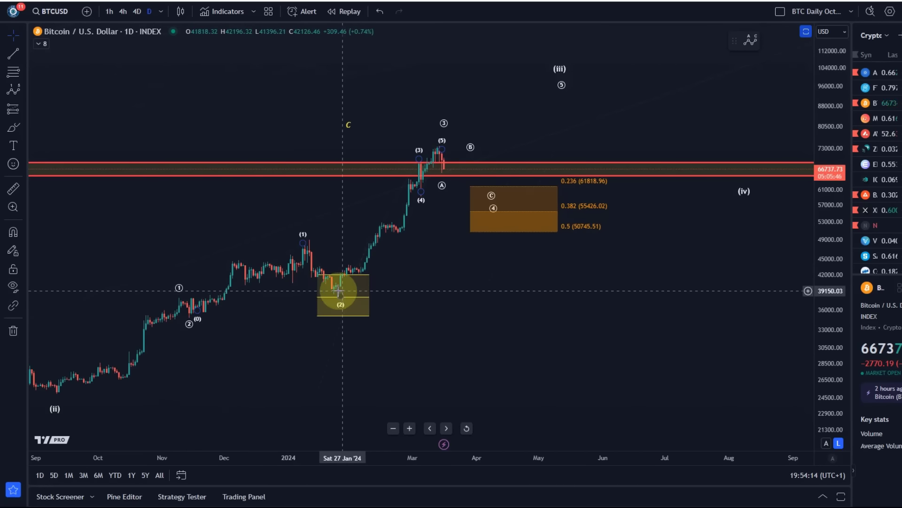
pyautogui.scroll(-1, 223, 226)
pyautogui.click(26, 74)
pyautogui.click(71, 105)
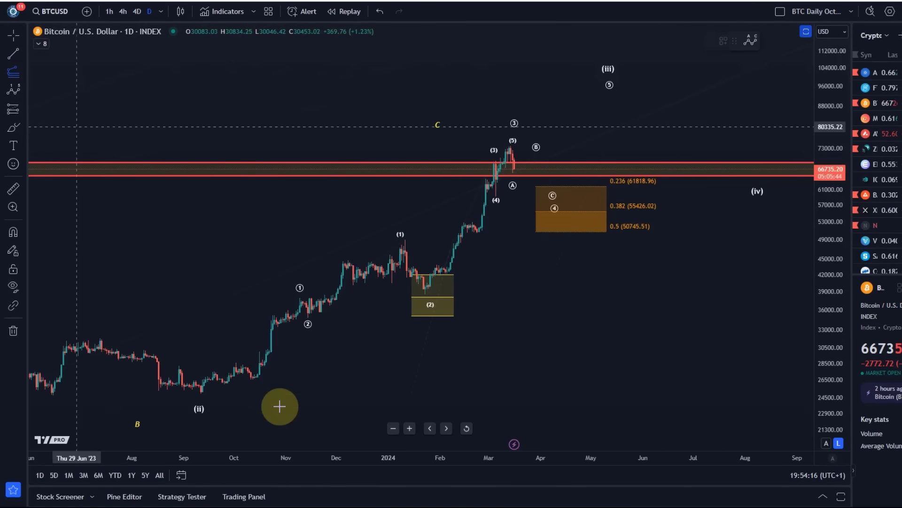
pyautogui.moveTo(201, 389)
pyautogui.mouseDown()
pyautogui.moveTo(303, 296)
pyautogui.moveTo(292, 296)
pyautogui.mouseUp()
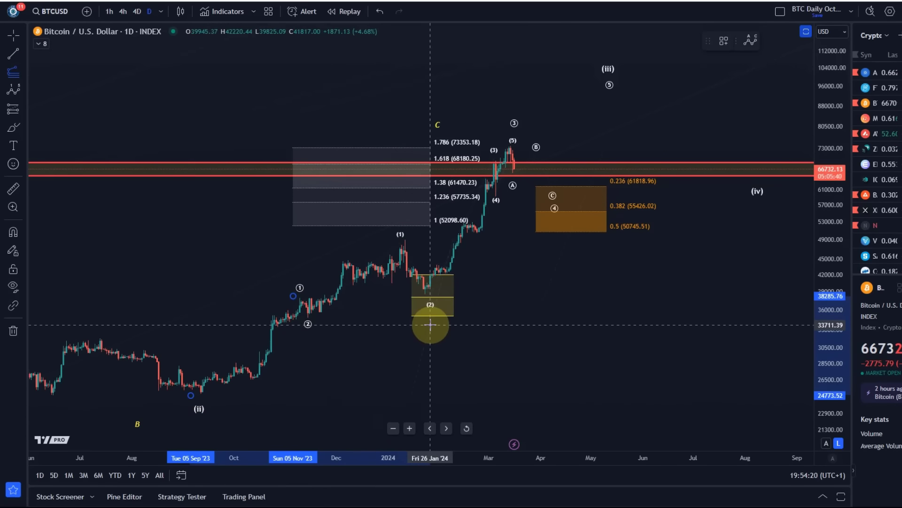
pyautogui.moveTo(432, 324); pyautogui.dragTo(428, 318)
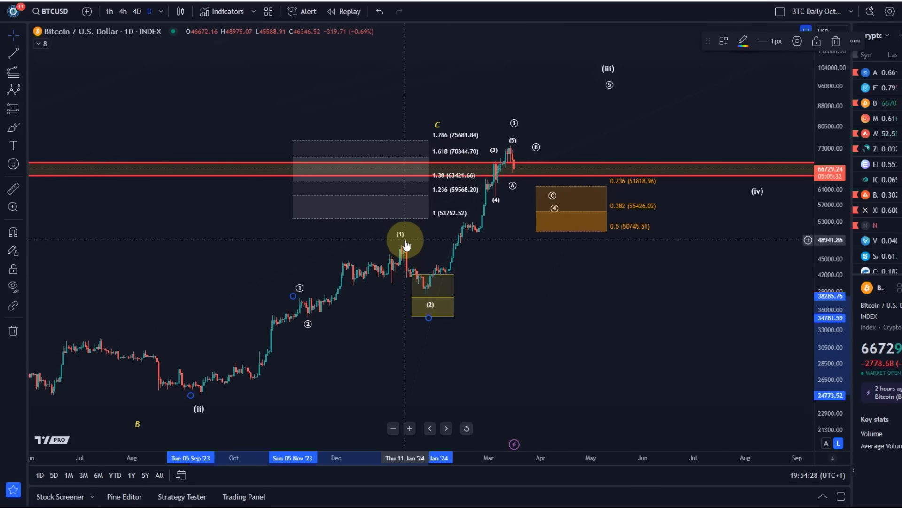
pyautogui.click(797, 41)
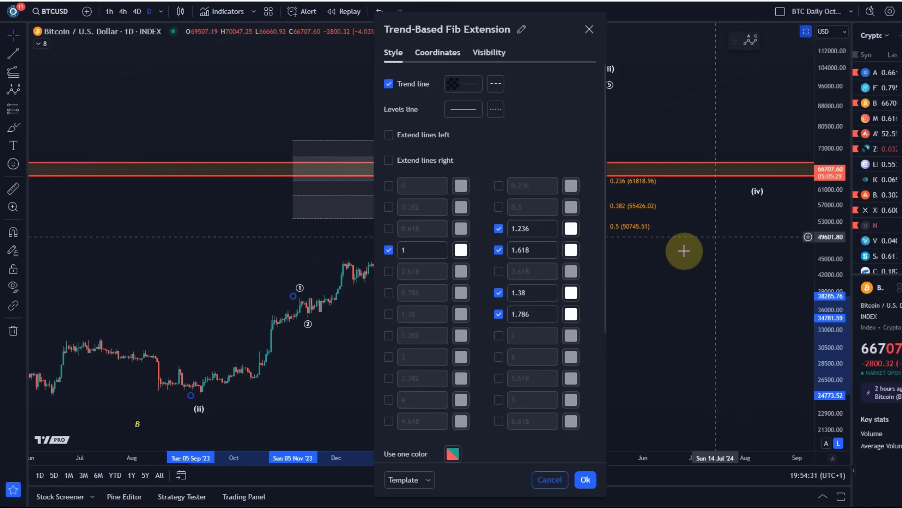
pyautogui.click(389, 291)
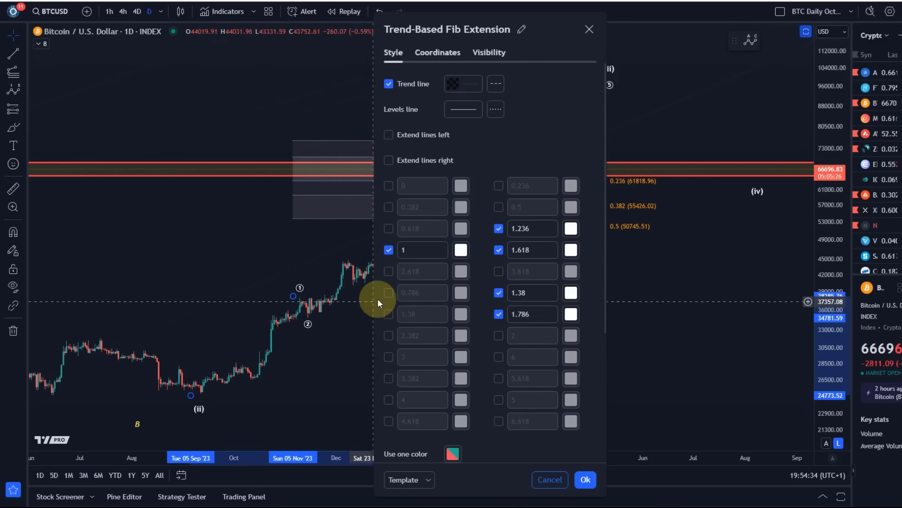
pyautogui.click(587, 480)
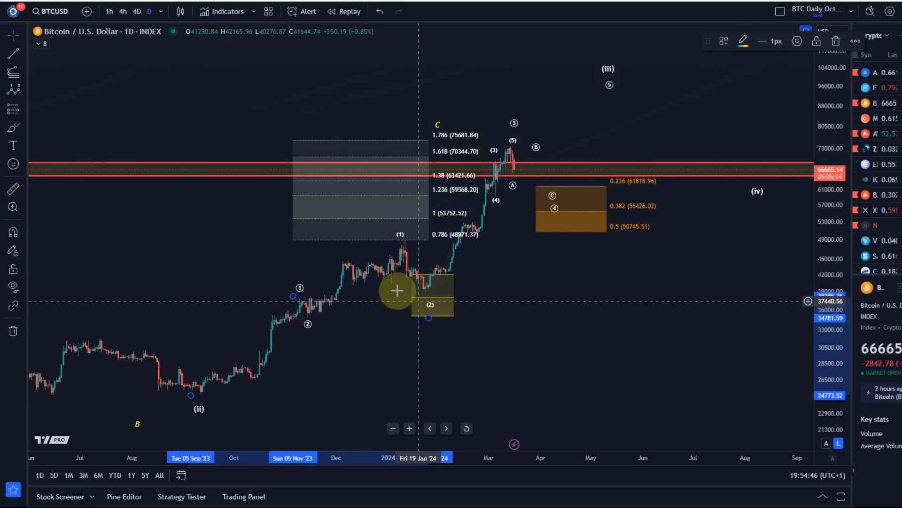
pyautogui.press('Delete')
pyautogui.scroll(2, 396, 287)
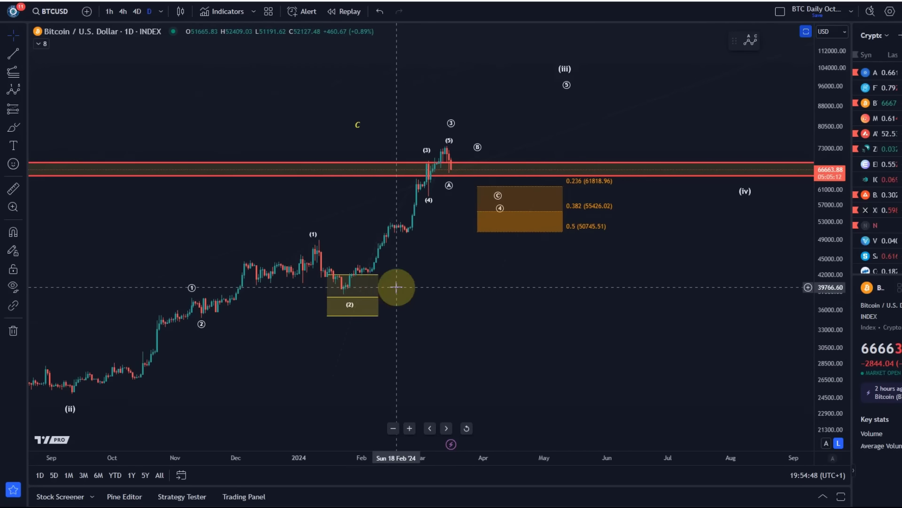
pyautogui.click(24, 79)
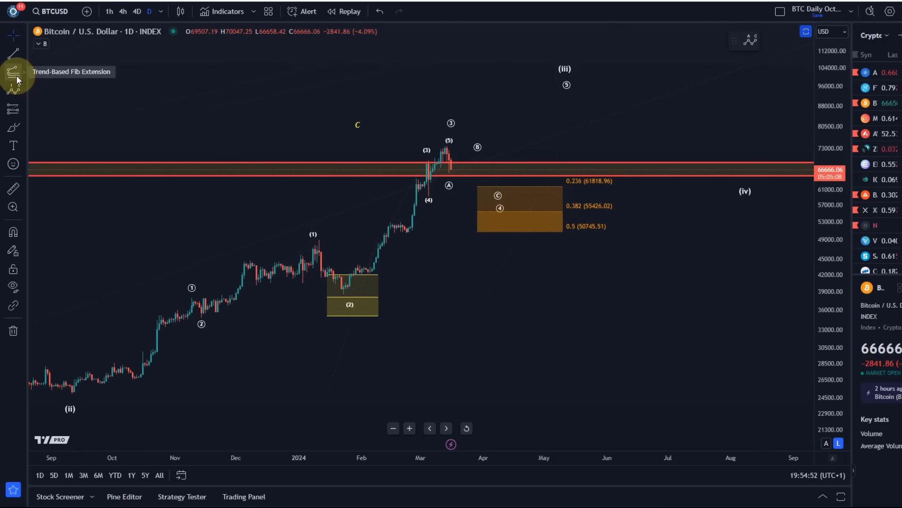
pyautogui.scroll(-1, 161, 332)
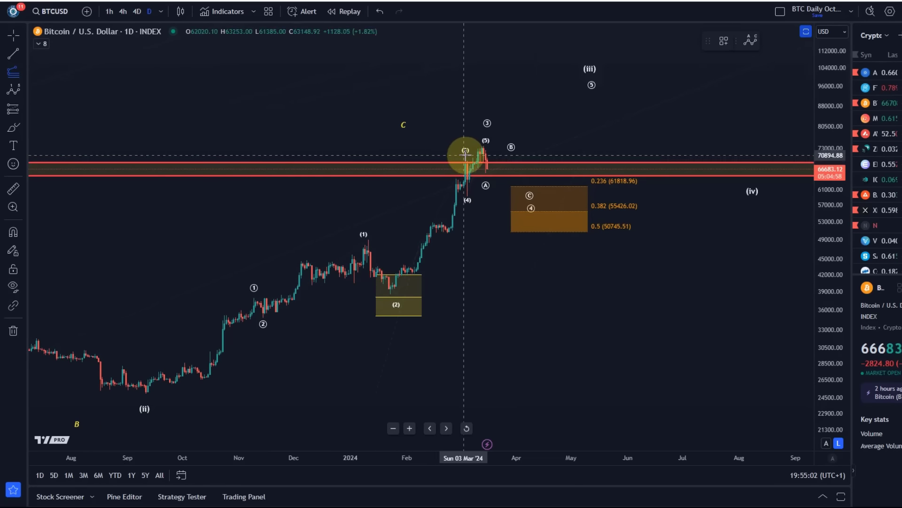
pyautogui.scroll(1, 465, 167)
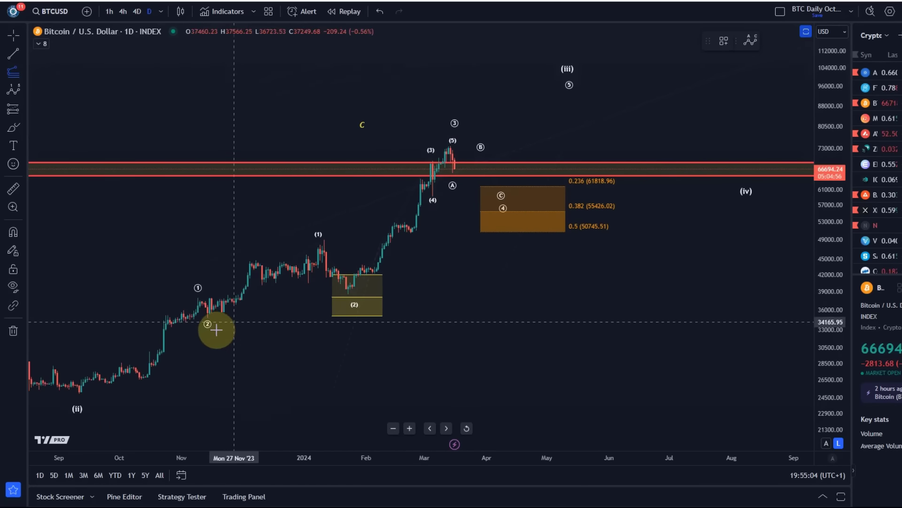
pyautogui.moveTo(222, 318); pyautogui.dragTo(310, 235)
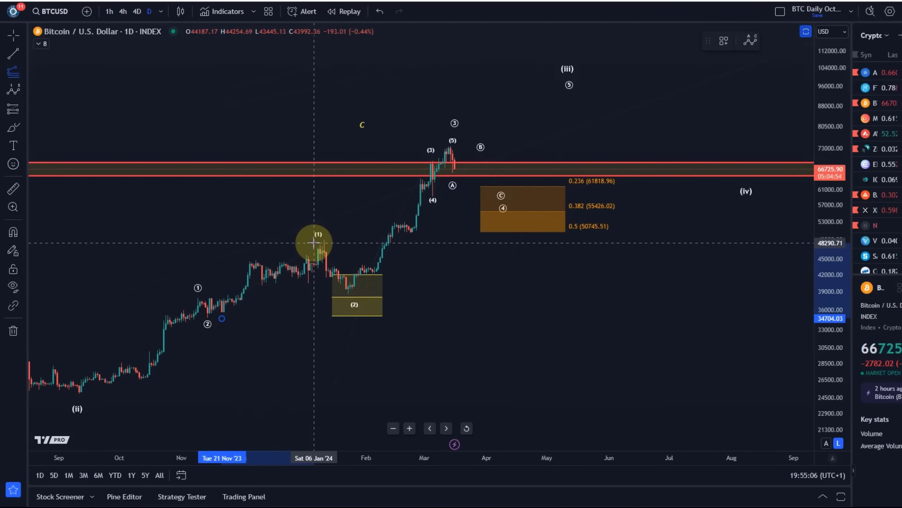
pyautogui.click(313, 242)
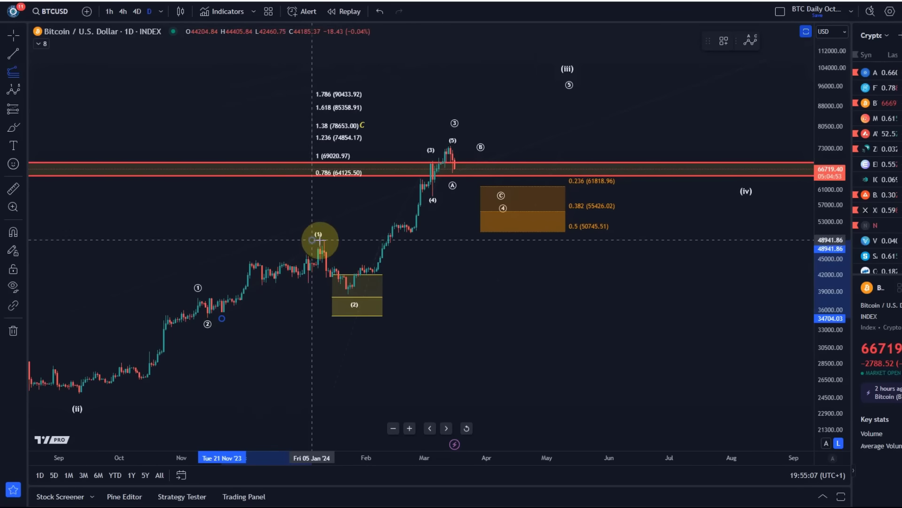
pyautogui.click(527, 294)
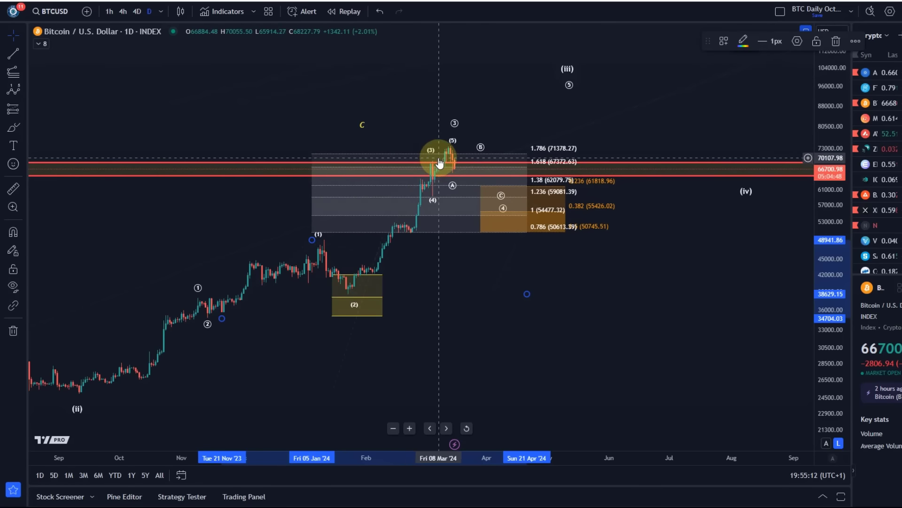
pyautogui.press('Delete')
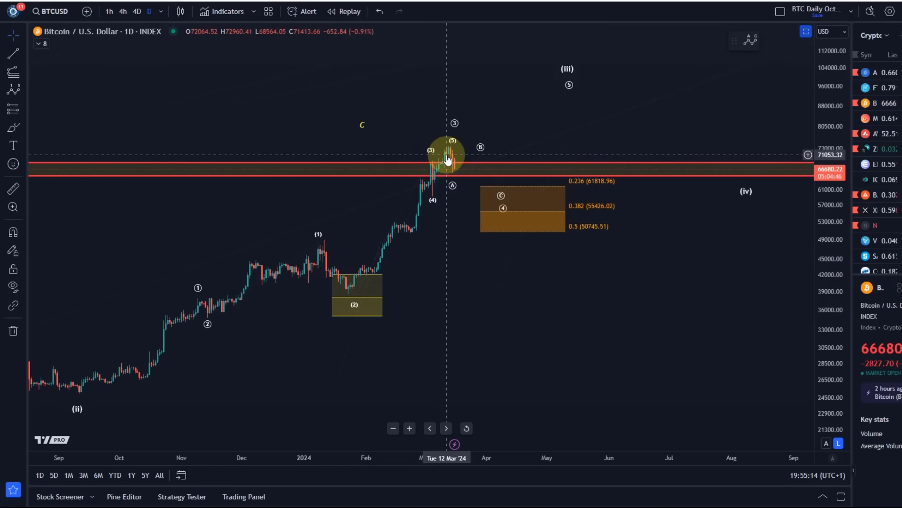
pyautogui.scroll(2, 448, 159)
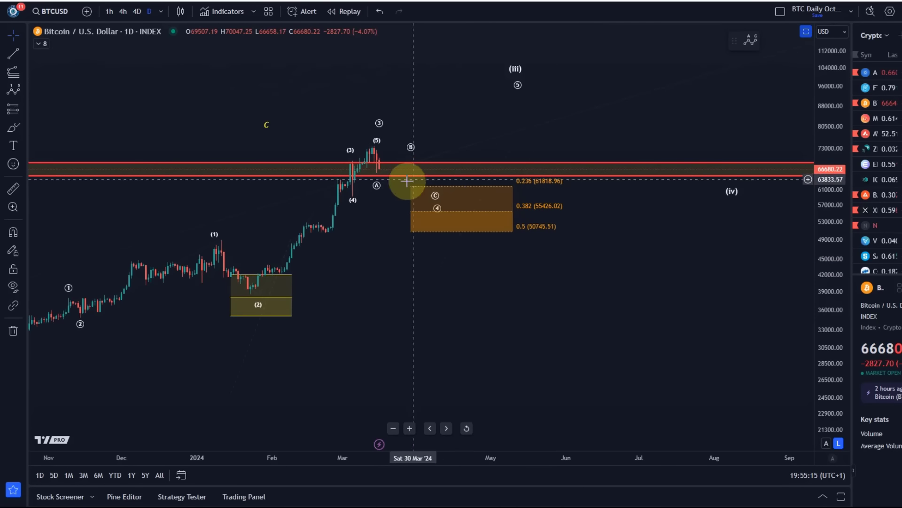
# Draw a trial Fib retracement from the wave (2) box to the March high, then delete it
pyautogui.click(21, 80)
pyautogui.click(41, 85)
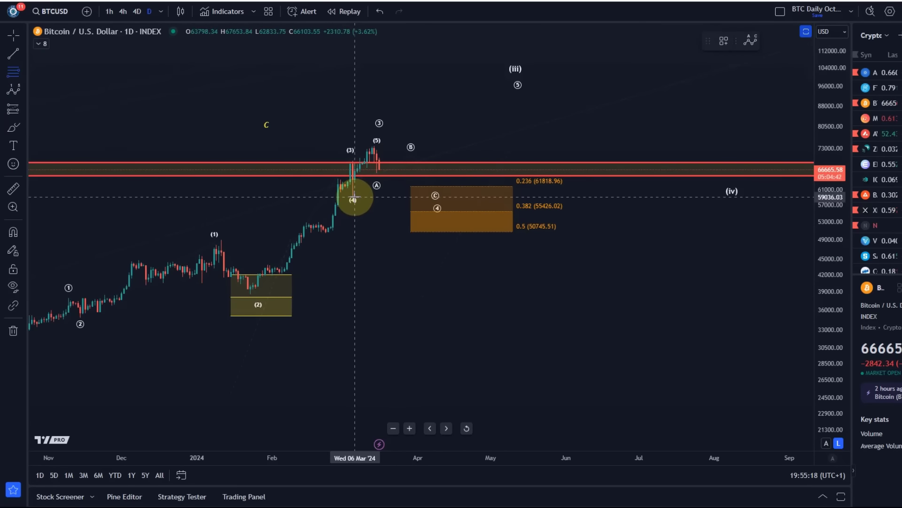
pyautogui.click(270, 295)
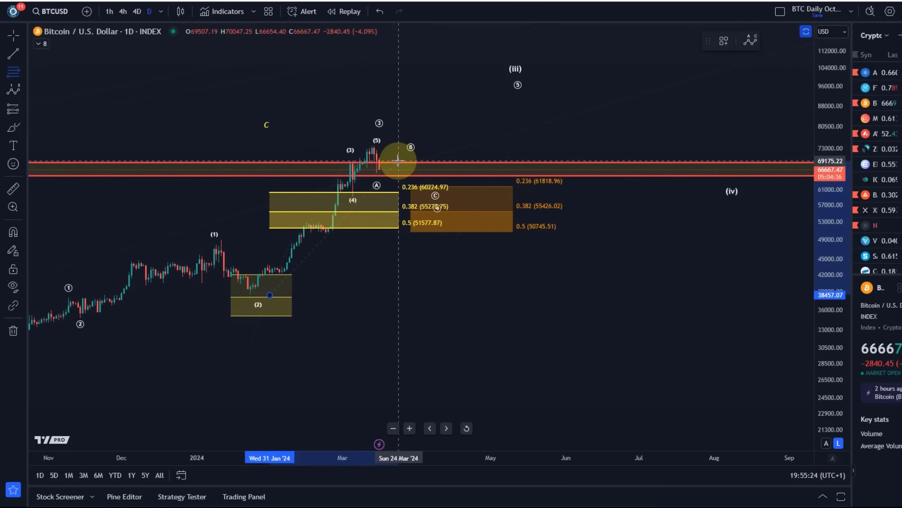
pyautogui.click(399, 161)
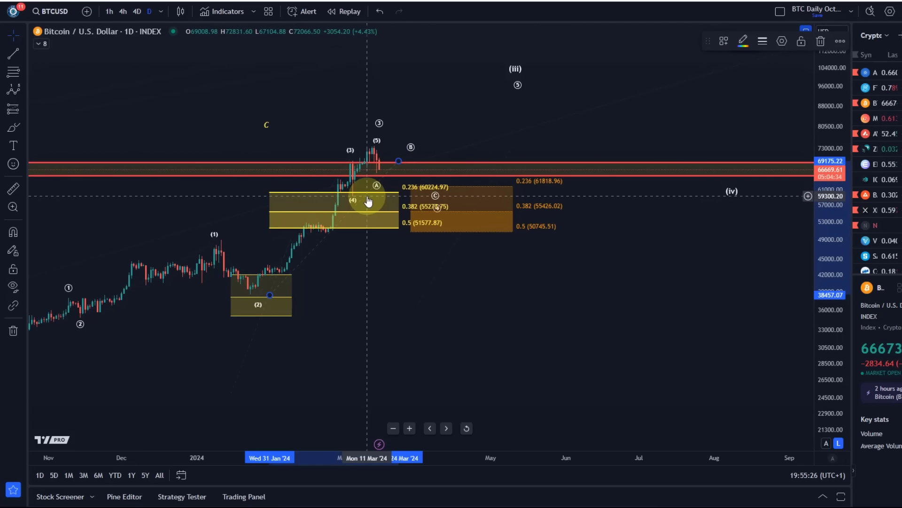
pyautogui.press('Delete')
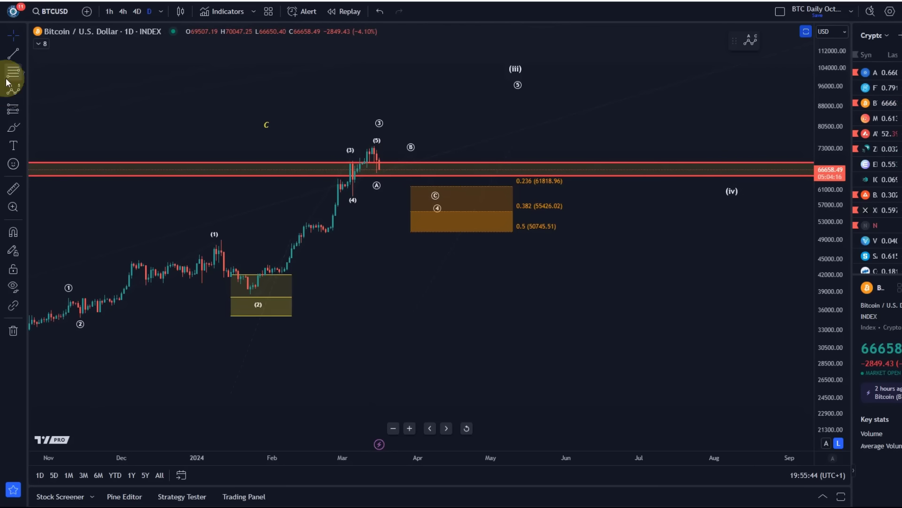
# Draw a trend-based Fib extension from the early-October low through mid-November to a third point
pyautogui.click(21, 70)
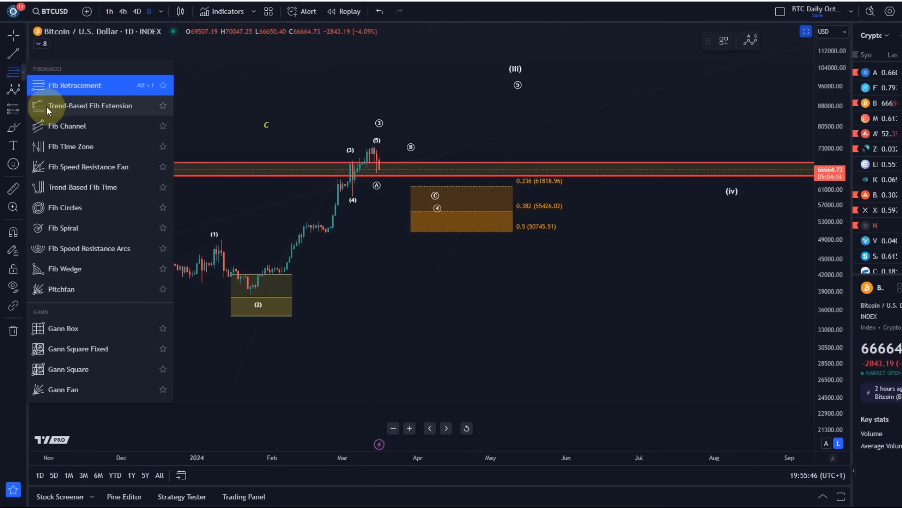
pyautogui.click(24, 106)
pyautogui.scroll(-4, 261, 235)
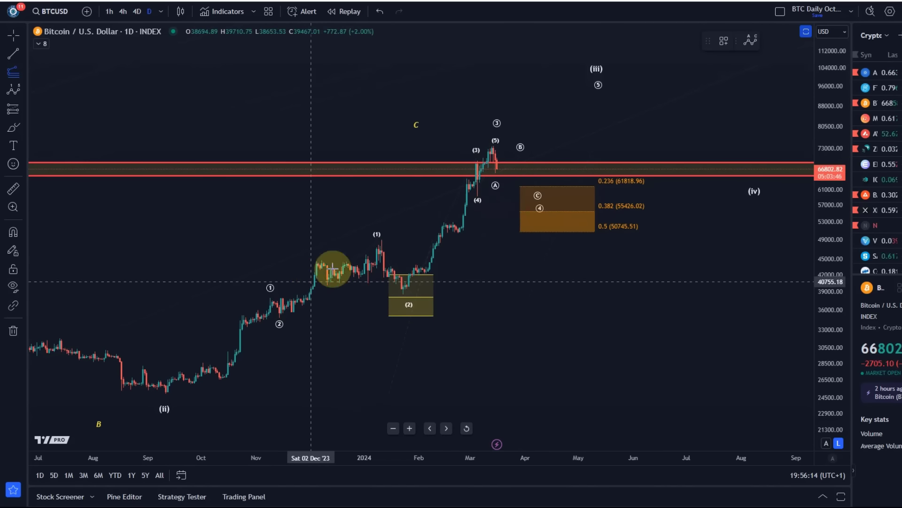
pyautogui.click(203, 392)
pyautogui.click(284, 297)
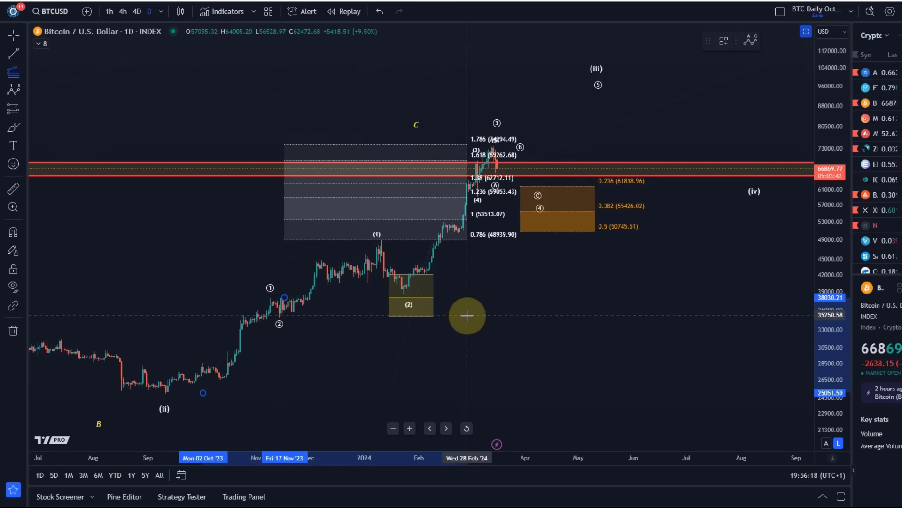
pyautogui.click(547, 316)
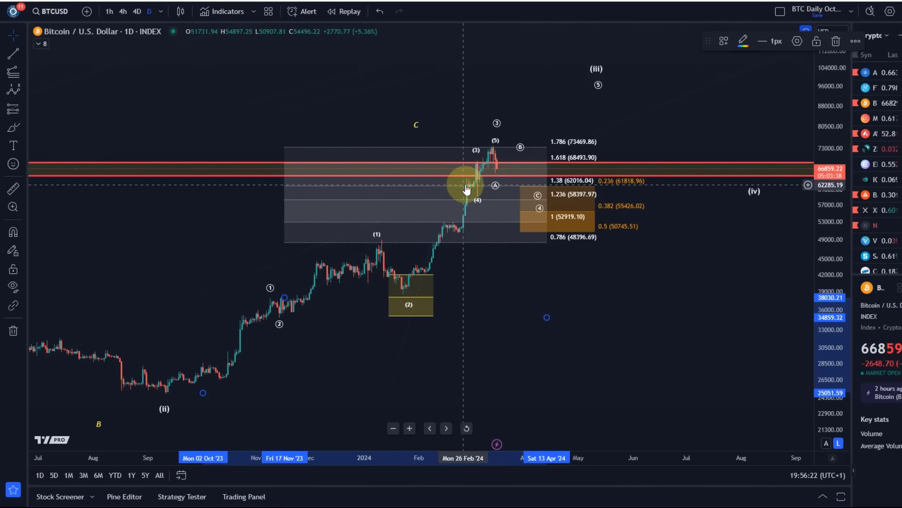
# Delete the trial Fib extension and deselect the wave count drawing
pyautogui.click(494, 157)
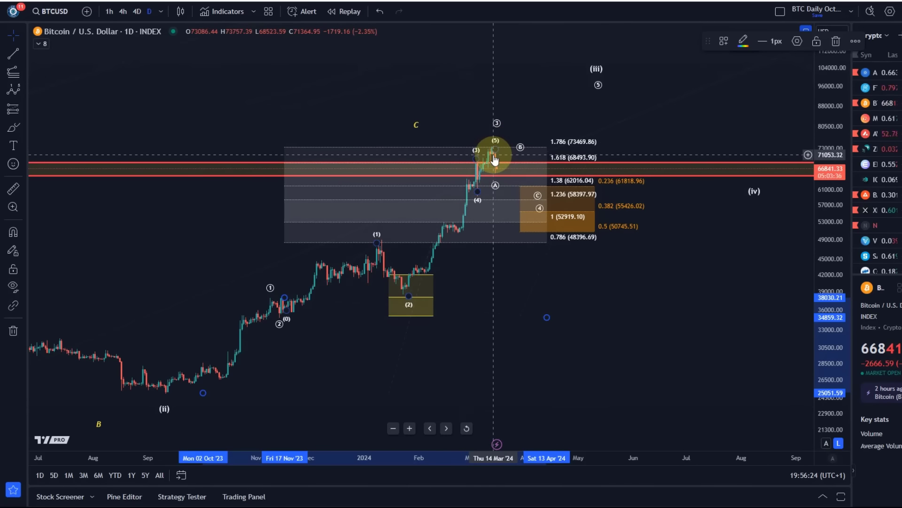
pyautogui.press('Delete')
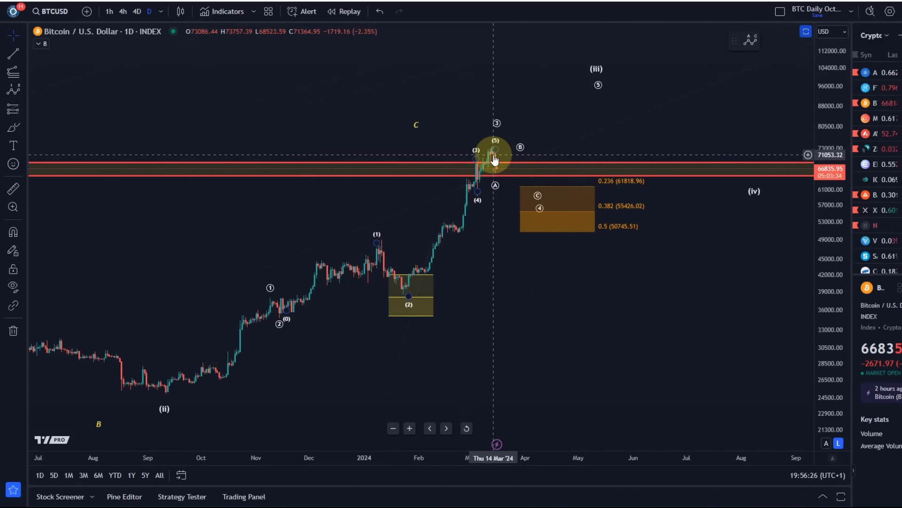
pyautogui.click(506, 141)
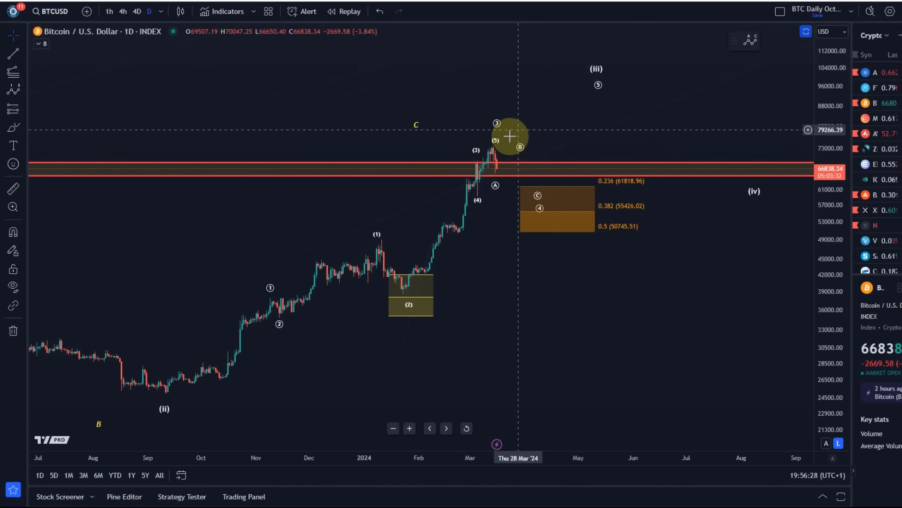
pyautogui.scroll(1, 497, 198)
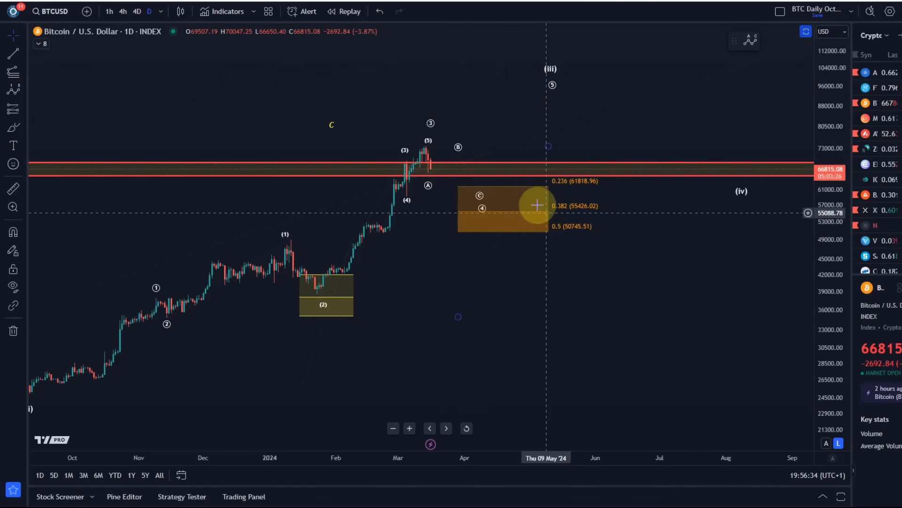
pyautogui.scroll(-2, 439, 202)
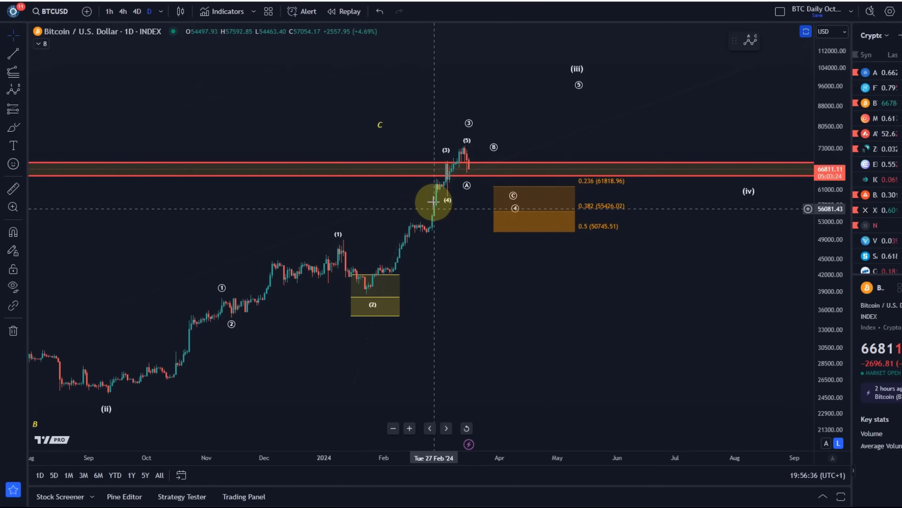
pyautogui.click(24, 76)
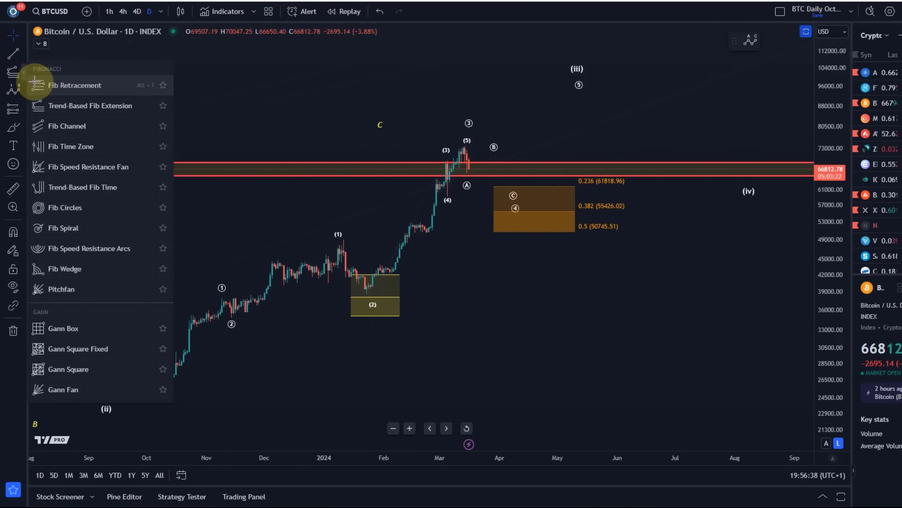
pyautogui.click(47, 83)
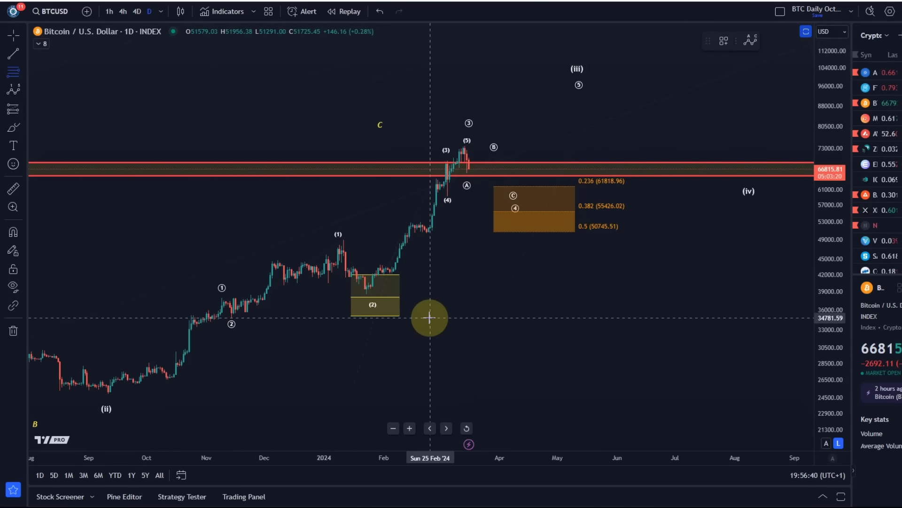
pyautogui.moveTo(430, 318)
pyautogui.mouseDown()
pyautogui.moveTo(538, 258)
pyautogui.moveTo(580, 185)
pyautogui.moveTo(544, 139)
pyautogui.moveTo(554, 147)
pyautogui.mouseUp()
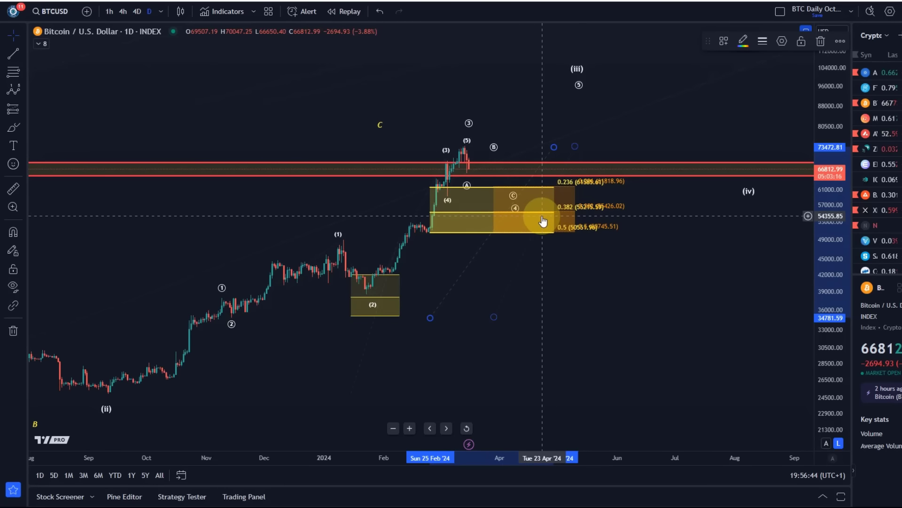
pyautogui.press('Delete')
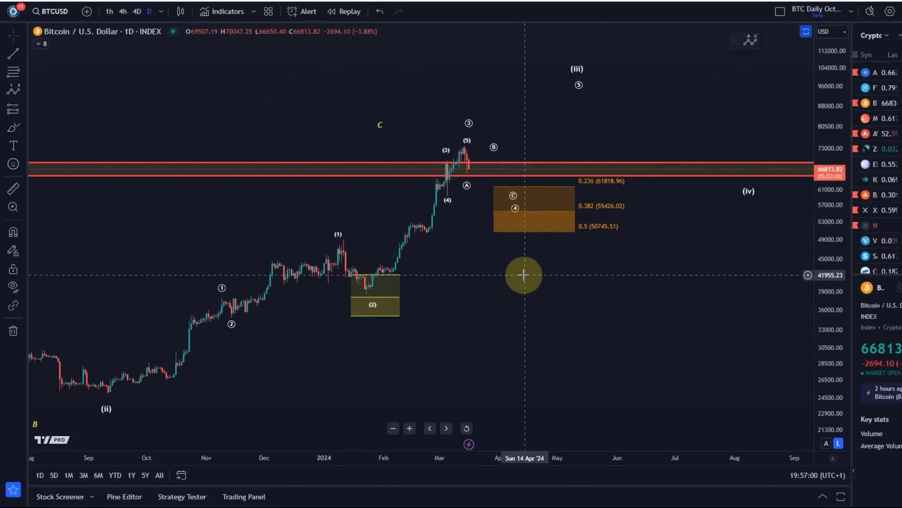
# Zoom out, pan and compress the price scale so 2020 through 2025 fits on screen
pyautogui.scroll(-5, 524, 274)
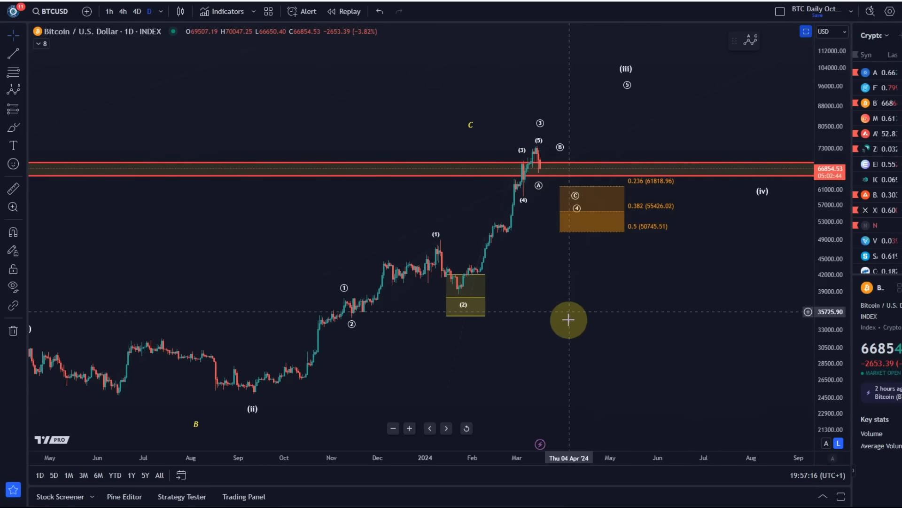
pyautogui.scroll(-5, 558, 332)
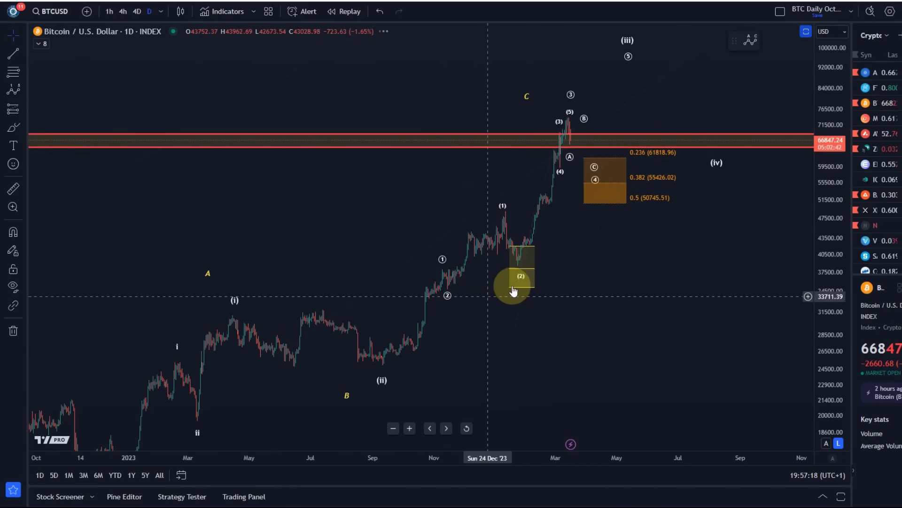
pyautogui.moveTo(514, 290); pyautogui.dragTo(827, 258)
pyautogui.scroll(-4, 696, 262)
pyautogui.scroll(-2, 570, 268)
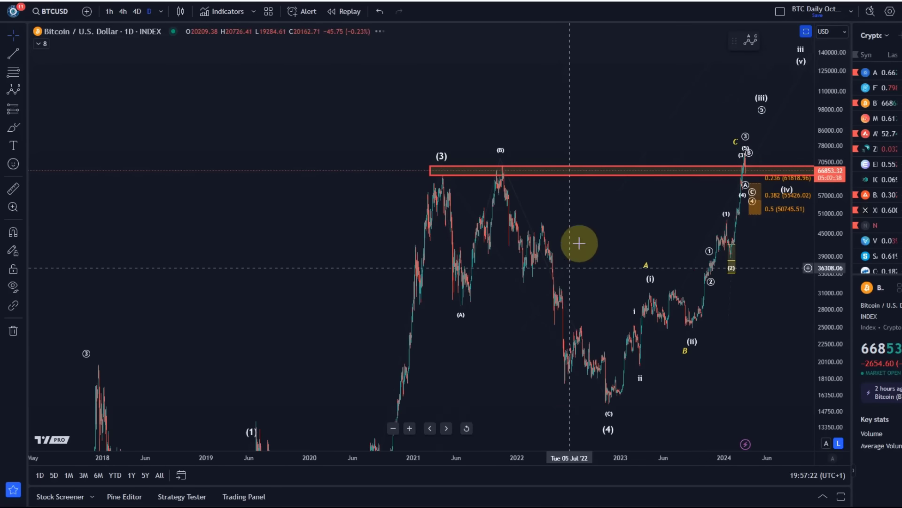
pyautogui.scroll(-1, 625, 225)
pyautogui.moveTo(719, 359); pyautogui.dragTo(441, 330)
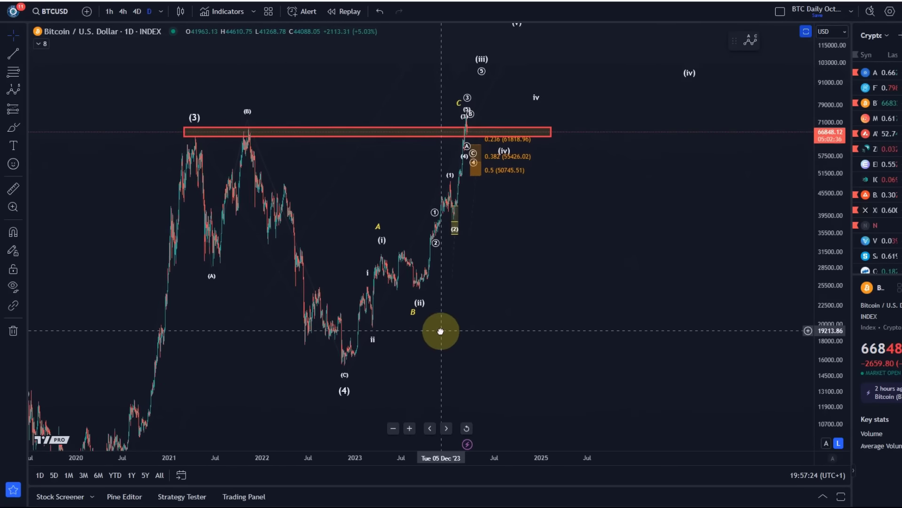
pyautogui.moveTo(830, 186); pyautogui.dragTo(836, 289)
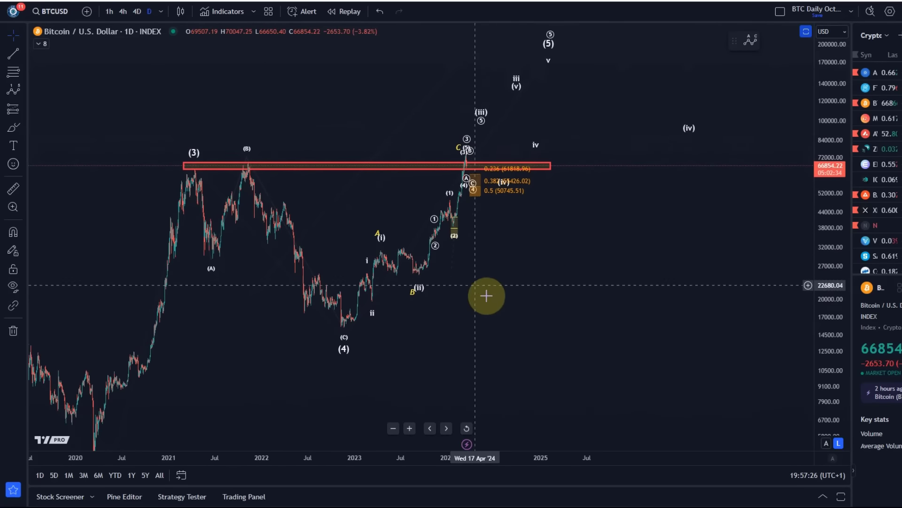
pyautogui.moveTo(487, 295); pyautogui.dragTo(424, 318)
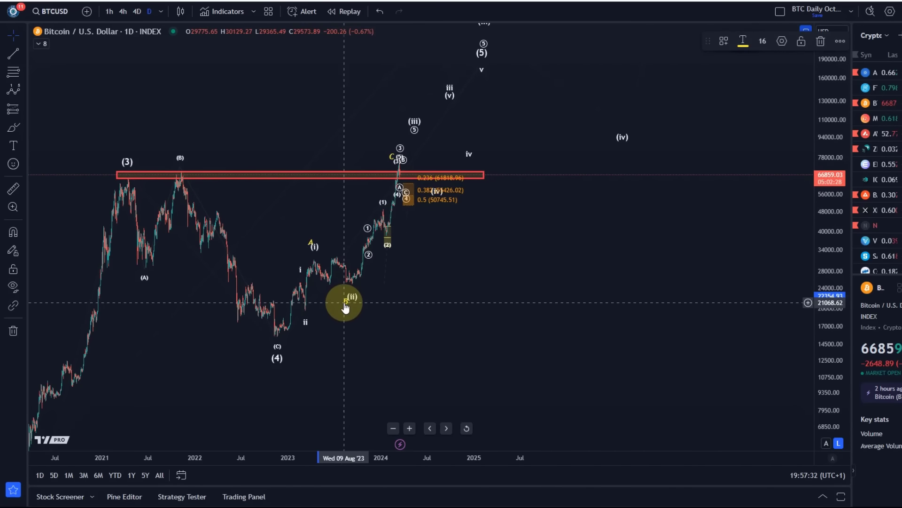
# Raise the yellow B point to about 43,000 and drag the (4) point into early 2025
pyautogui.moveTo(346, 308)
pyautogui.mouseDown()
pyautogui.moveTo(379, 228)
pyautogui.moveTo(294, 222)
pyautogui.moveTo(314, 245)
pyautogui.moveTo(359, 141)
pyautogui.moveTo(396, 160)
pyautogui.moveTo(397, 177)
pyautogui.mouseUp()
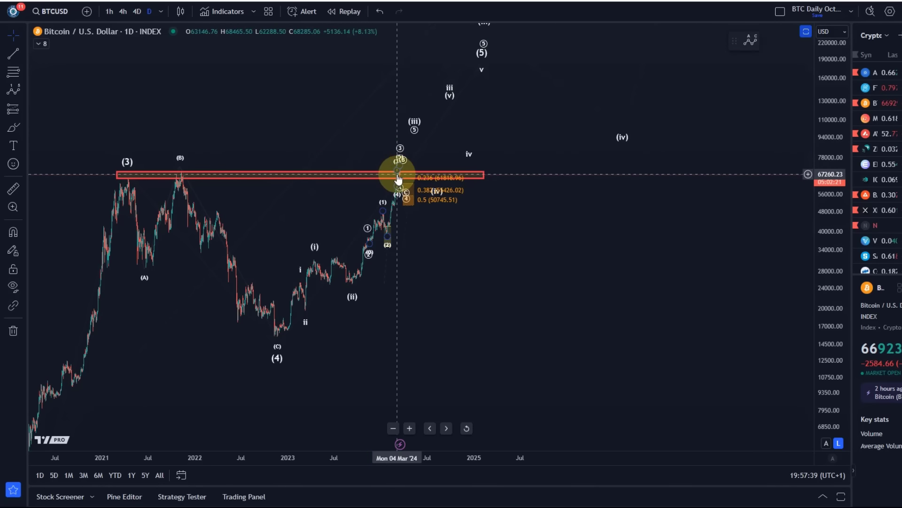
pyautogui.click(271, 351)
pyautogui.click(278, 361)
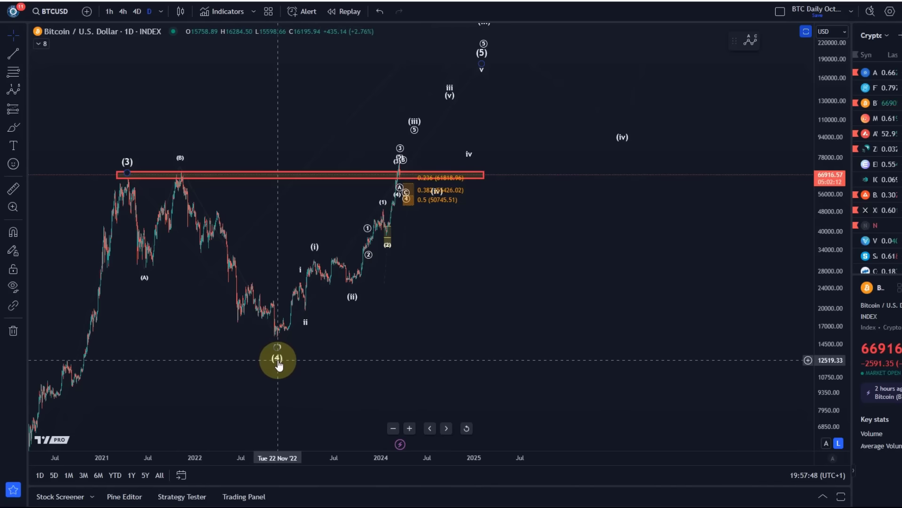
pyautogui.moveTo(278, 360)
pyautogui.mouseDown()
pyautogui.moveTo(411, 328)
pyautogui.moveTo(526, 331)
pyautogui.moveTo(577, 345)
pyautogui.mouseUp()
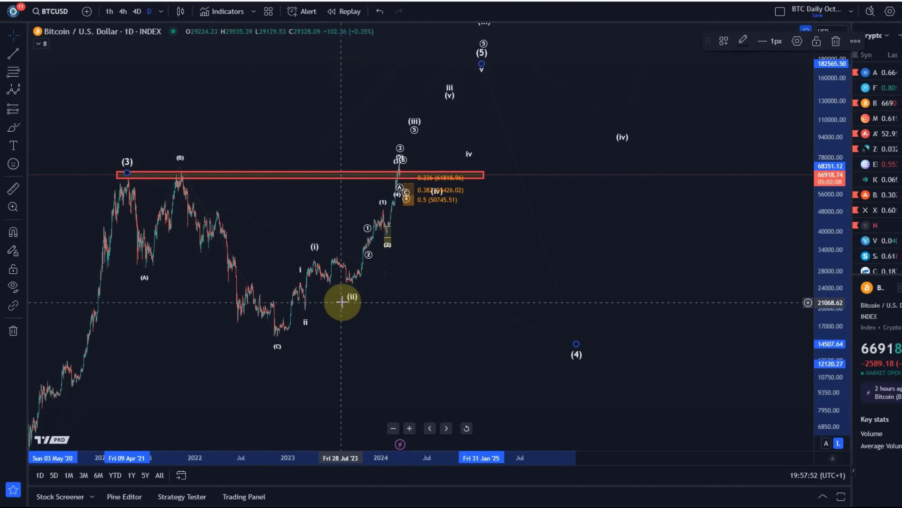
pyautogui.click(279, 332)
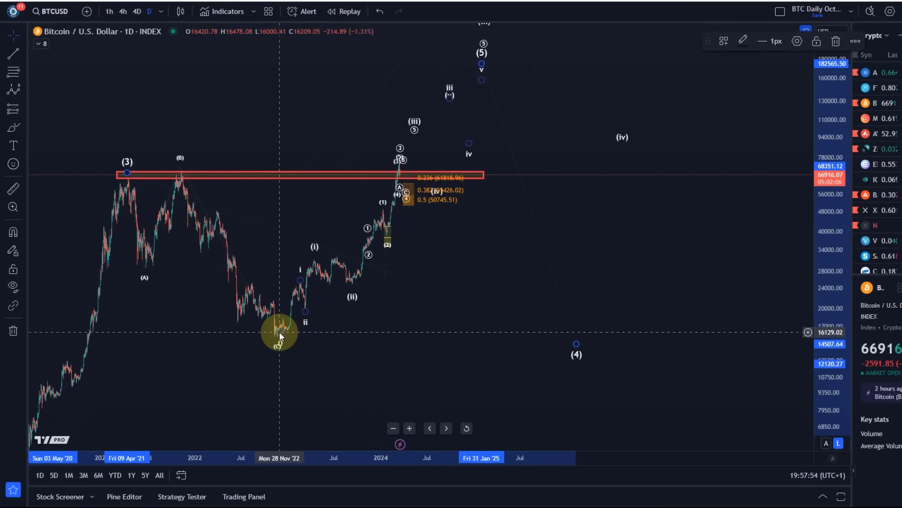
pyautogui.click(281, 336)
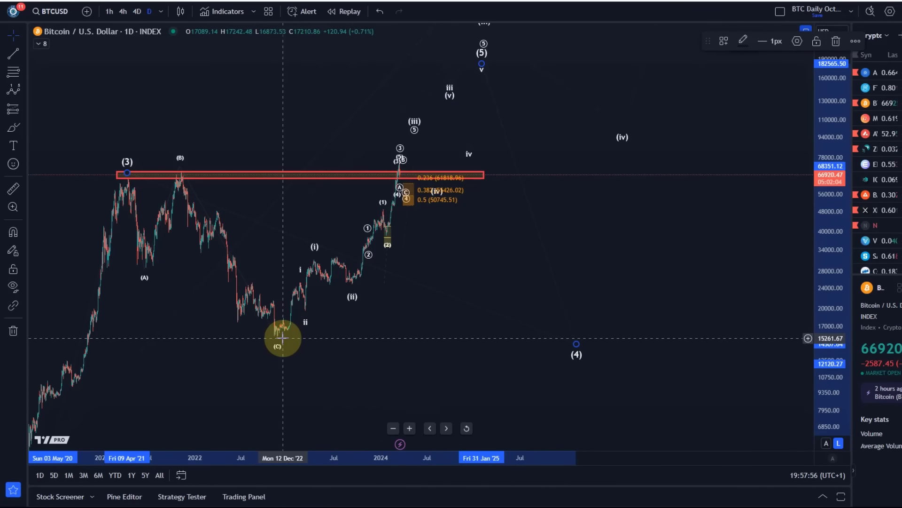
pyautogui.click(278, 338)
pyautogui.moveTo(278, 338)
pyautogui.mouseDown()
pyautogui.moveTo(363, 347)
pyautogui.moveTo(302, 337)
pyautogui.moveTo(319, 337)
pyautogui.mouseUp()
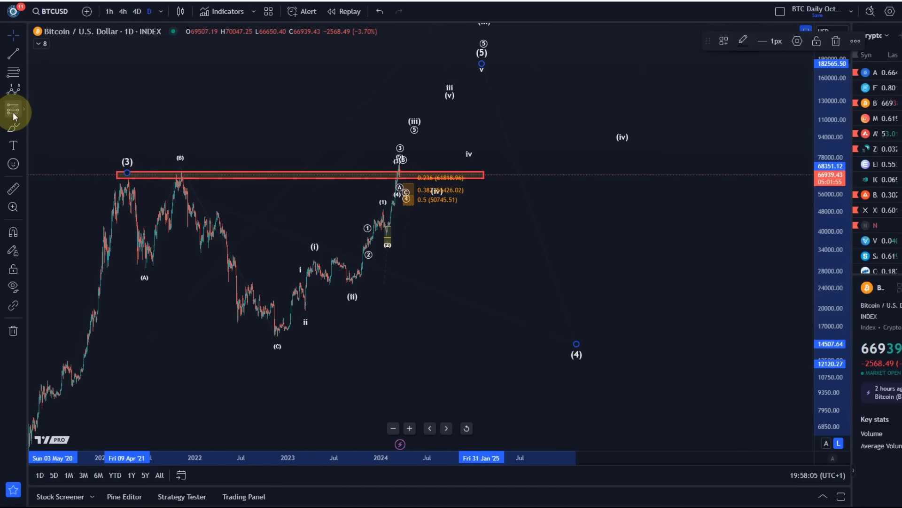
pyautogui.click(14, 130)
pyautogui.moveTo(117, 172)
pyautogui.mouseDown()
pyautogui.moveTo(246, 302)
pyautogui.moveTo(265, 347)
pyautogui.moveTo(371, 221)
pyautogui.moveTo(400, 155)
pyautogui.mouseUp()
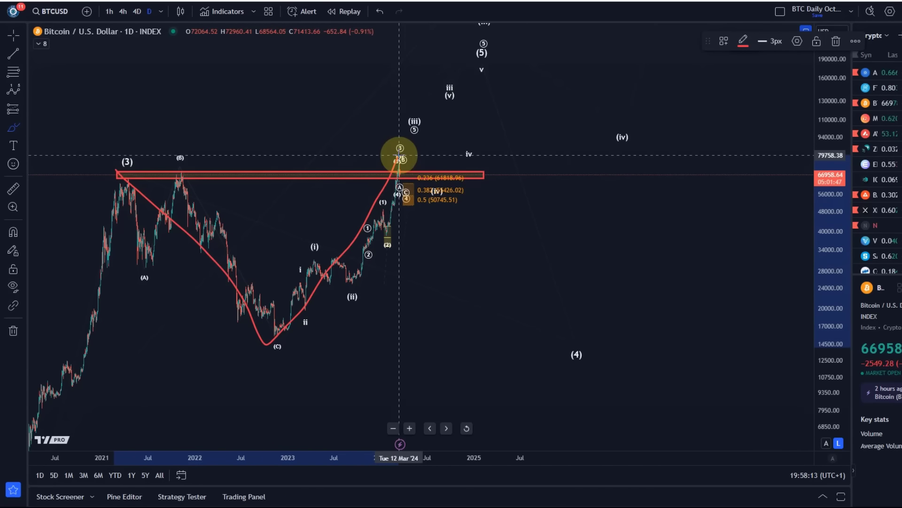
pyautogui.moveTo(400, 155)
pyautogui.mouseDown()
pyautogui.moveTo(482, 308)
pyautogui.moveTo(547, 202)
pyautogui.moveTo(595, 273)
pyautogui.mouseUp()
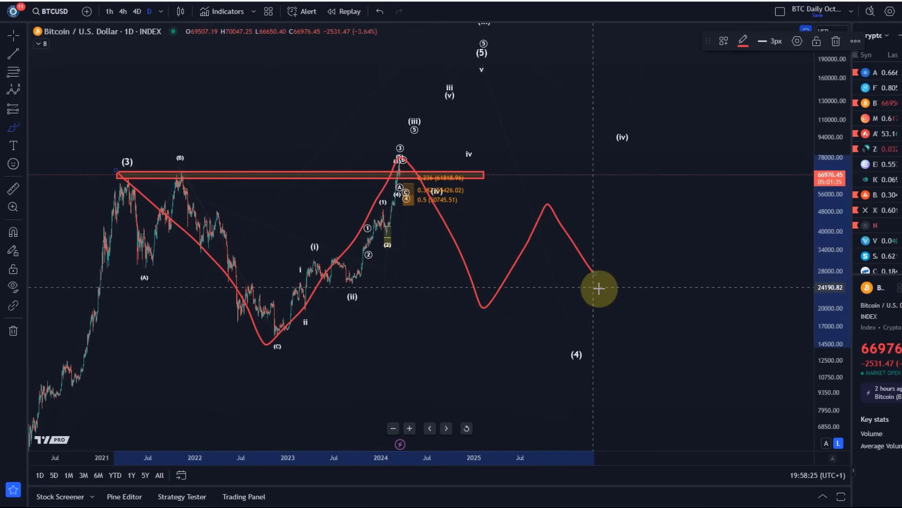
pyautogui.moveTo(685, 69); pyautogui.dragTo(686, 70)
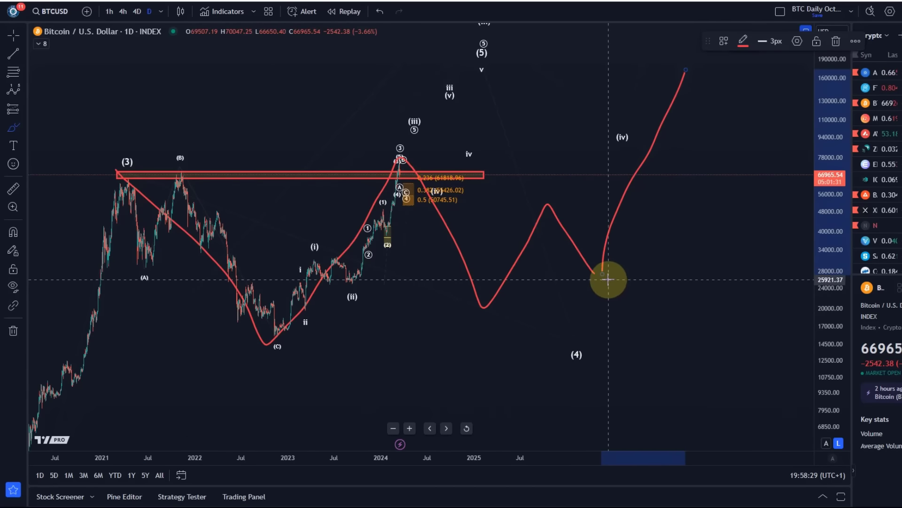
# Undo the freehand sketch and the (4) label move, then return to the crosshair
pyautogui.click(380, 12)
pyautogui.click(380, 11)
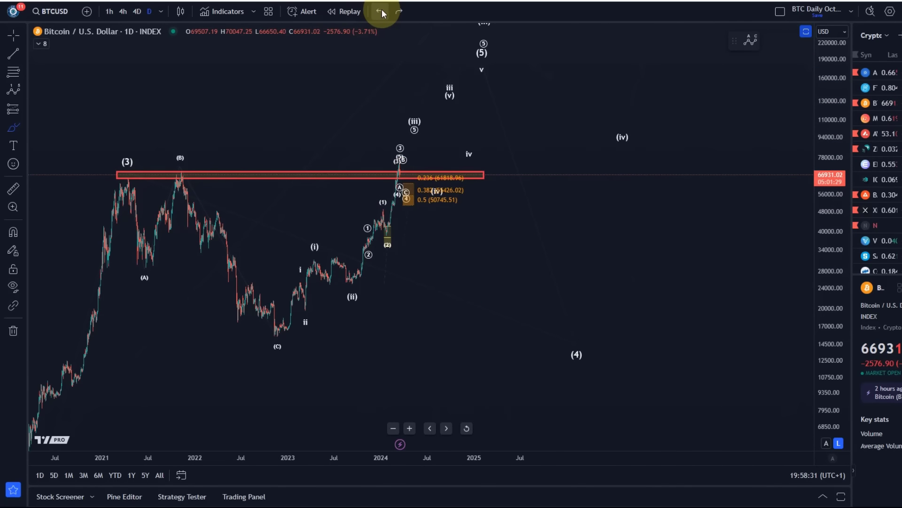
pyautogui.click(379, 11)
pyautogui.press('Escape')
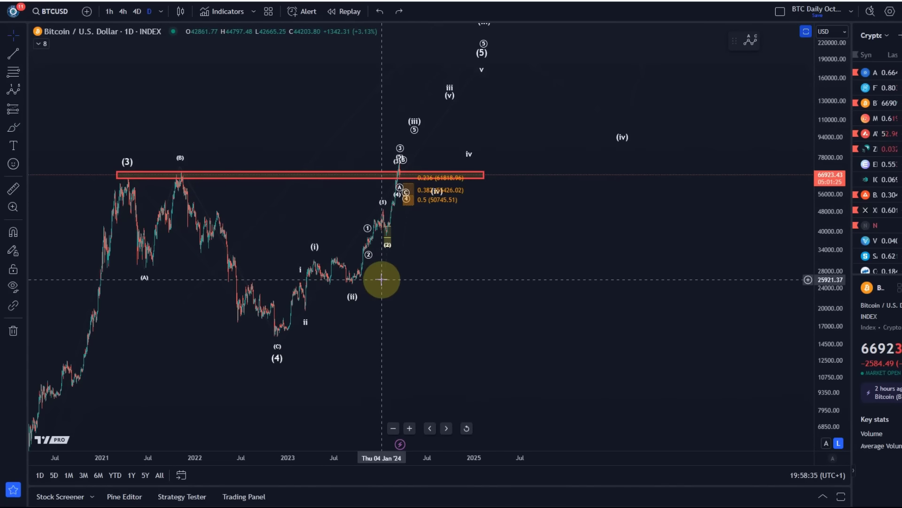
# Select a wave count drawing to inspect its points
pyautogui.scroll(1, 402, 305)
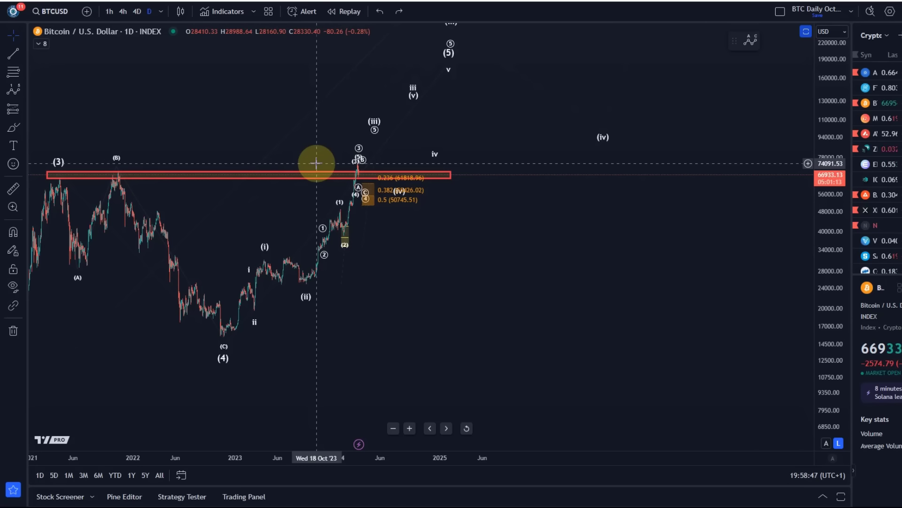
pyautogui.scroll(-2, 329, 184)
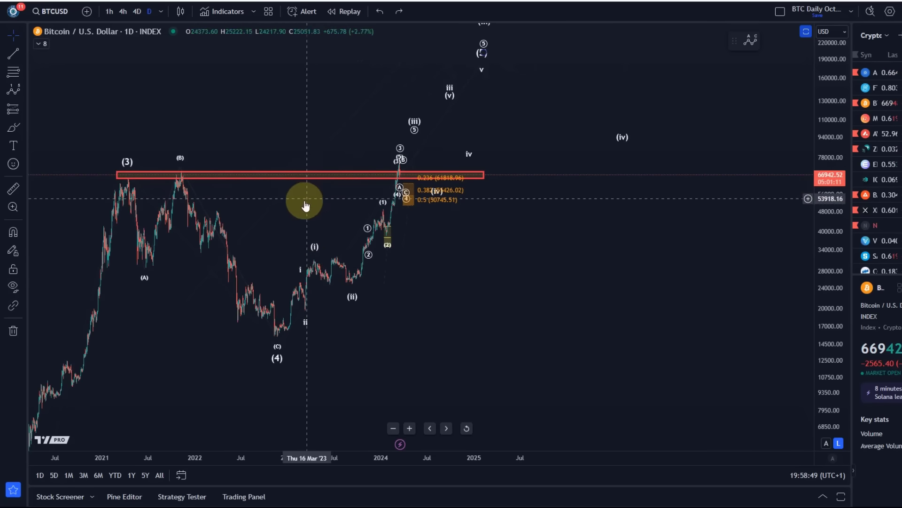
pyautogui.click(281, 280)
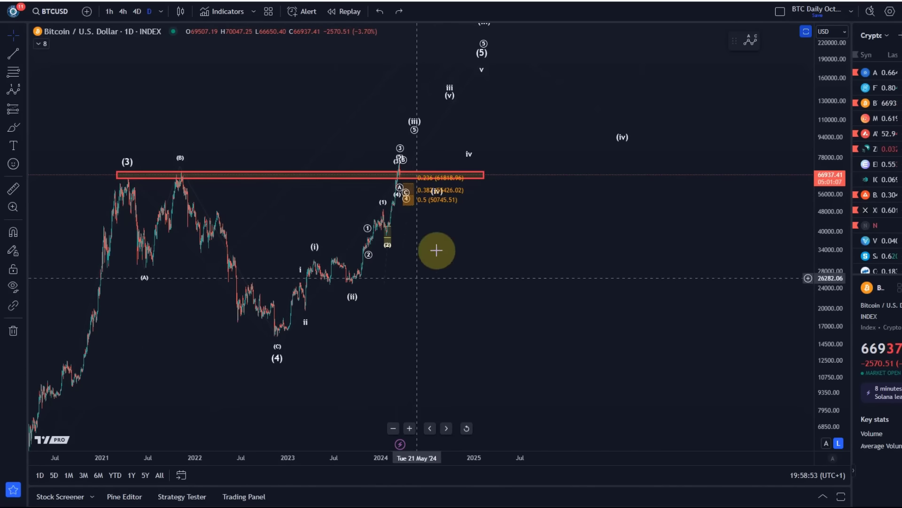
pyautogui.click(441, 209)
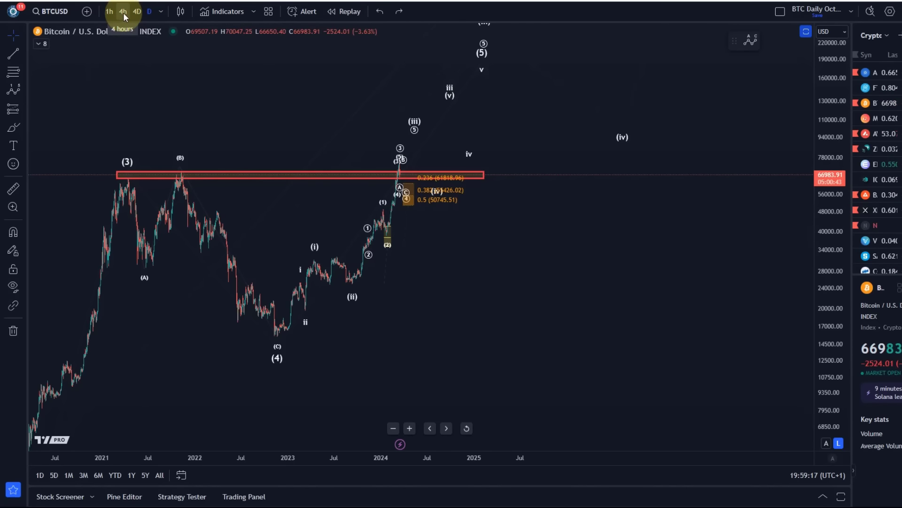
# Bring the 2023–2024 rally into view and stretch the price scale so bars look taller
pyautogui.scroll(-5, 327, 260)
pyautogui.scroll(5, 772, 374)
pyautogui.scroll(3, 651, 393)
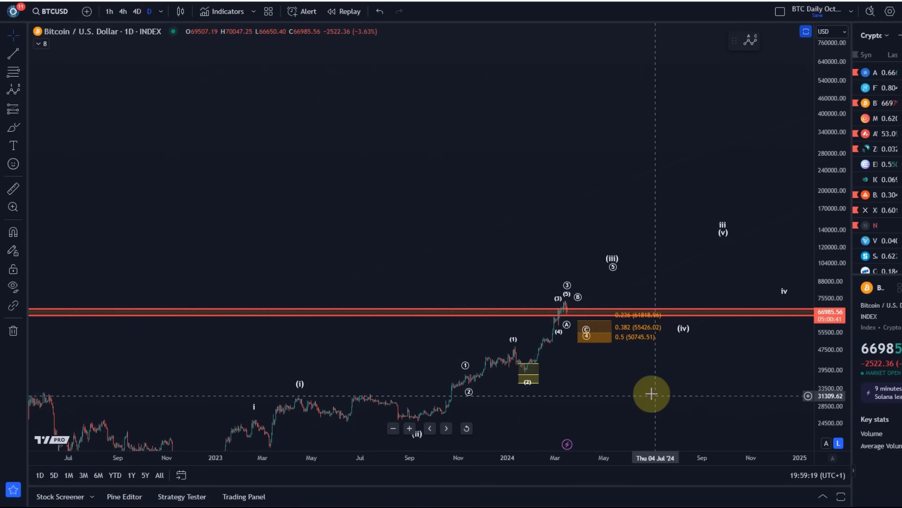
pyautogui.moveTo(652, 393); pyautogui.dragTo(467, 259)
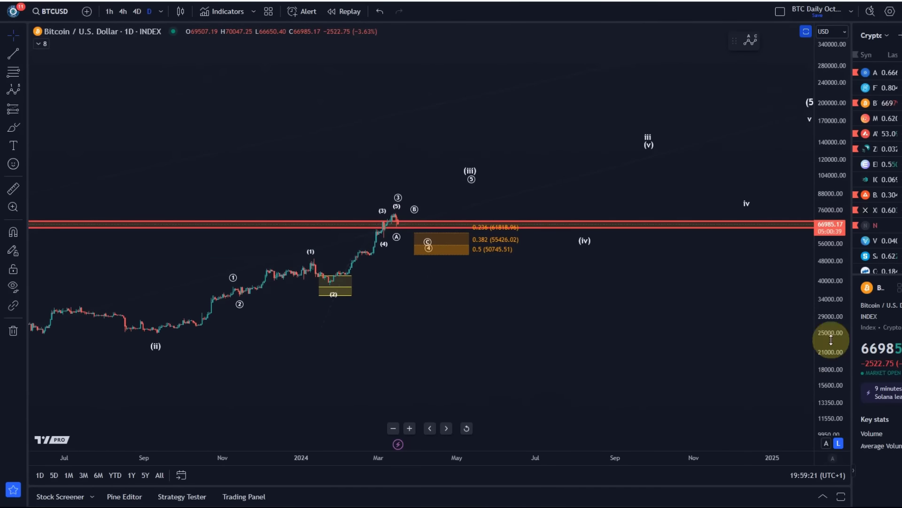
pyautogui.moveTo(831, 339); pyautogui.dragTo(510, 168)
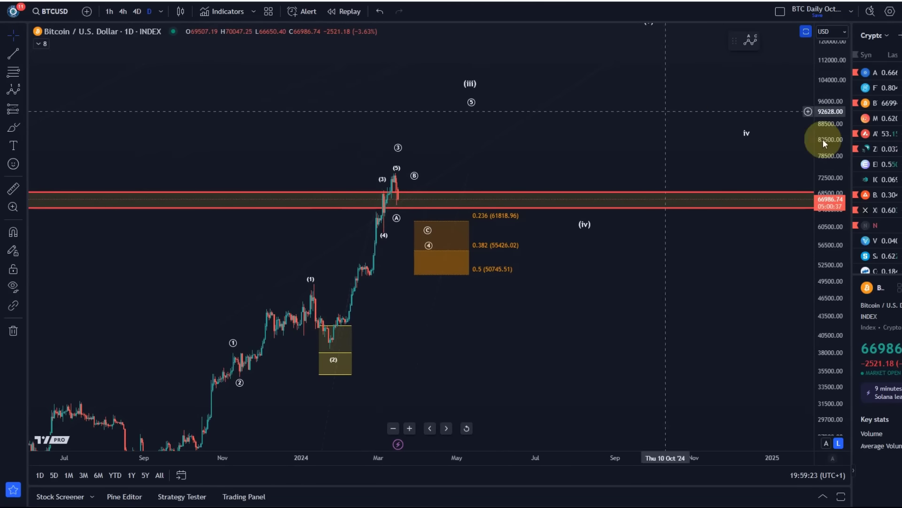
# Load the saved BTC 30-minute wave-count layout by searching 'btc'
pyautogui.click(851, 8)
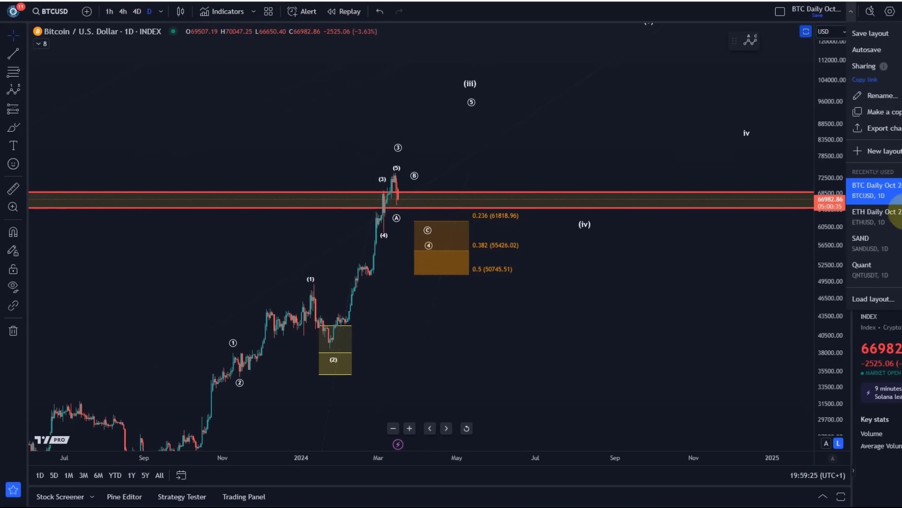
pyautogui.click(877, 297)
pyautogui.write('btc')
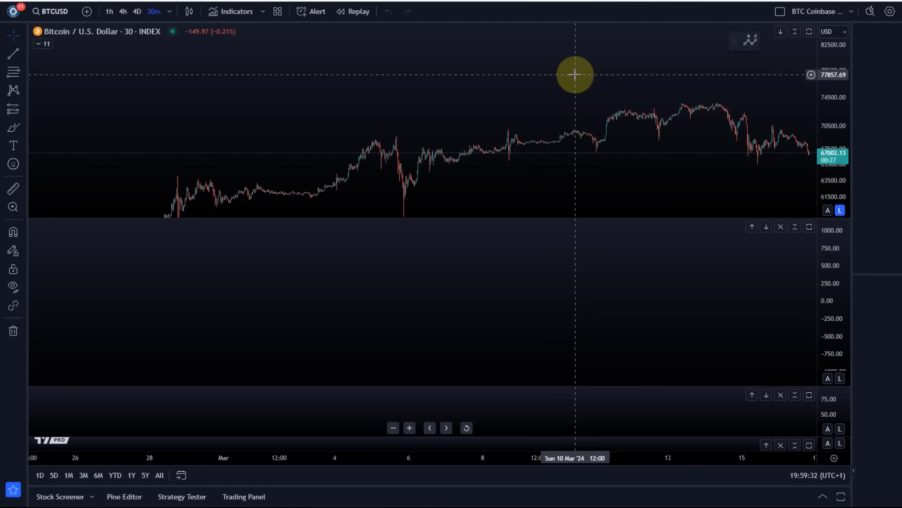
pyautogui.hscroll(10, 375, 107)
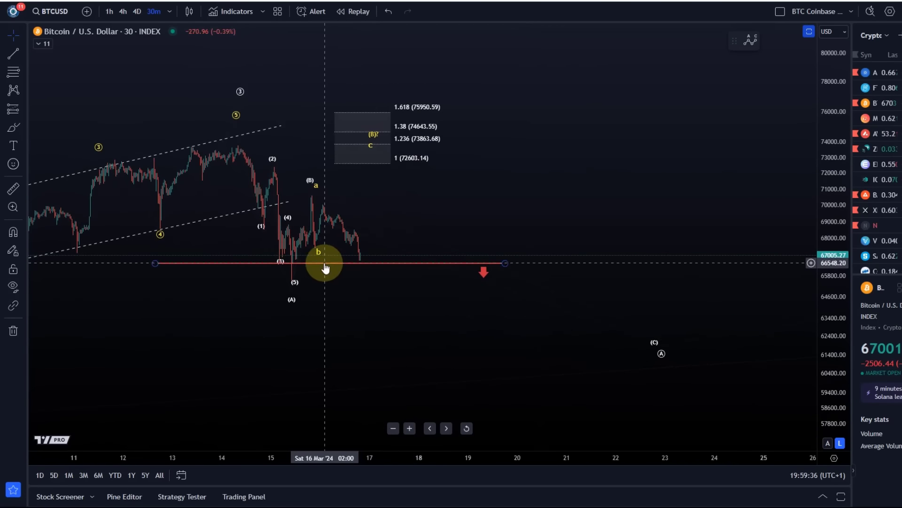
# Shift the a-b-c wave's projected (C) point slightly left, to about 62,450
pyautogui.click(345, 257)
pyautogui.click(368, 328)
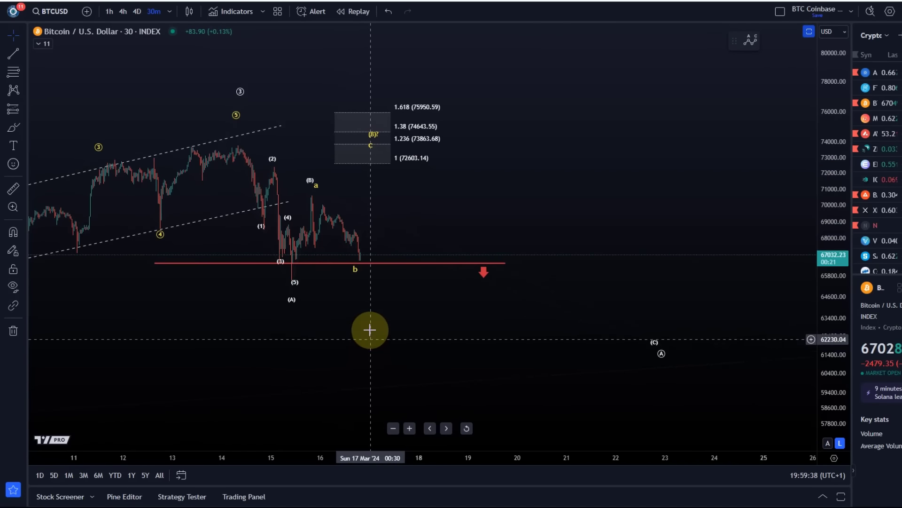
pyautogui.scroll(-1, 396, 298)
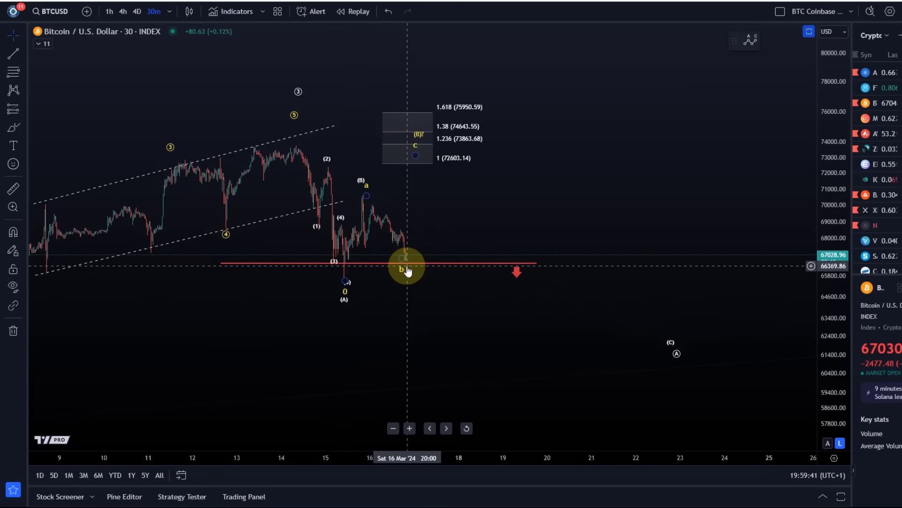
pyautogui.scroll(-1, 425, 310)
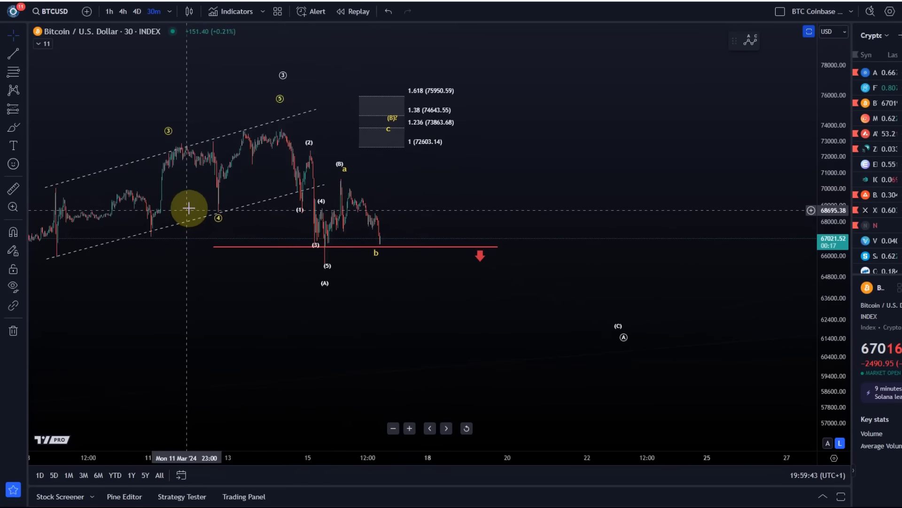
pyautogui.scroll(-1, 188, 208)
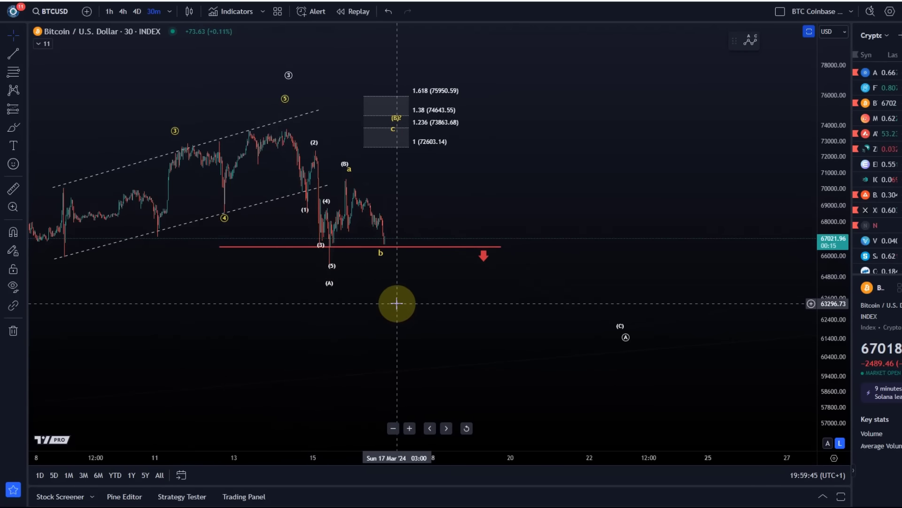
pyautogui.moveTo(429, 316); pyautogui.dragTo(331, 293)
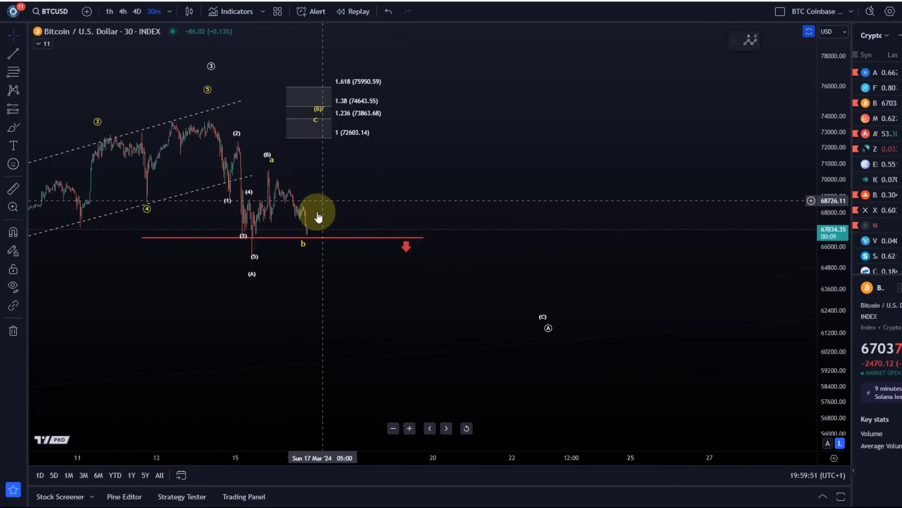
pyautogui.click(316, 127)
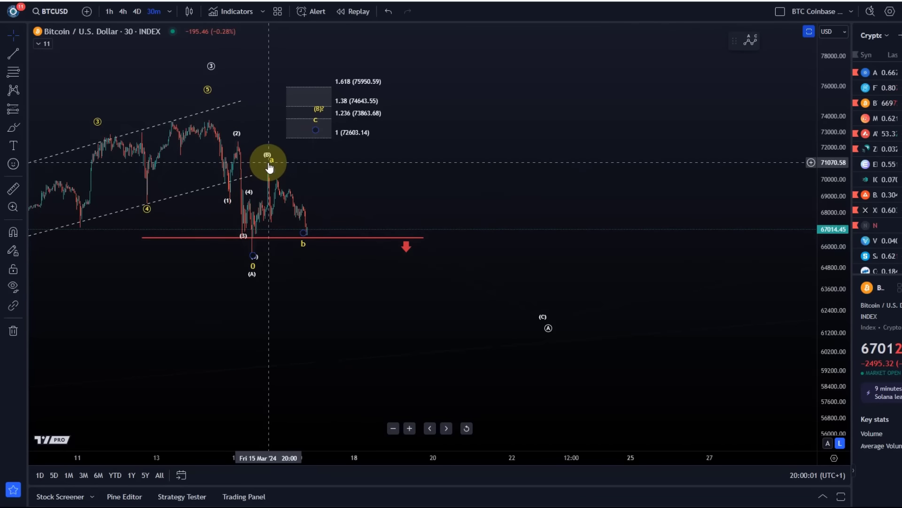
pyautogui.moveTo(437, 329); pyautogui.dragTo(458, 283)
pyautogui.scroll(-2, 458, 283)
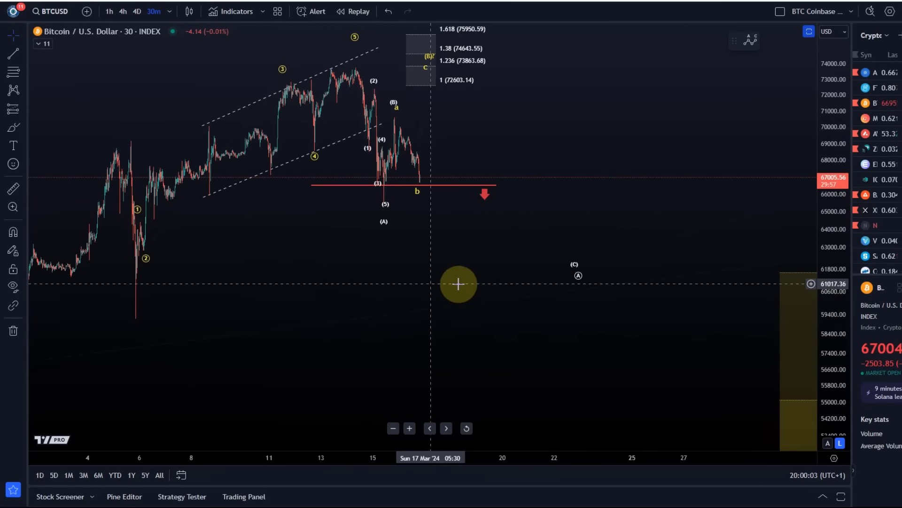
pyautogui.moveTo(575, 257); pyautogui.dragTo(558, 257)
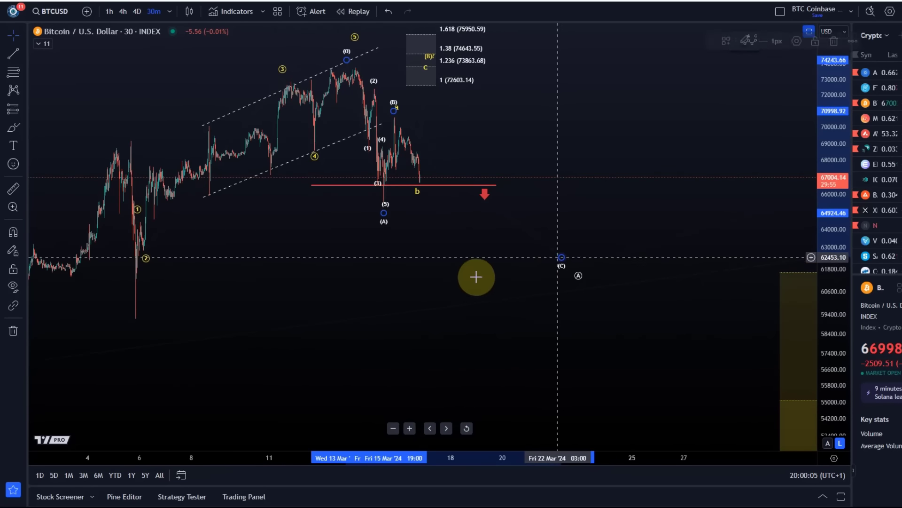
pyautogui.moveTo(476, 277); pyautogui.dragTo(403, 323)
# Draw a Trend-Based Fib Extension from the wave top down, spanning 64332.25 to 57193.04
pyautogui.click(21, 72)
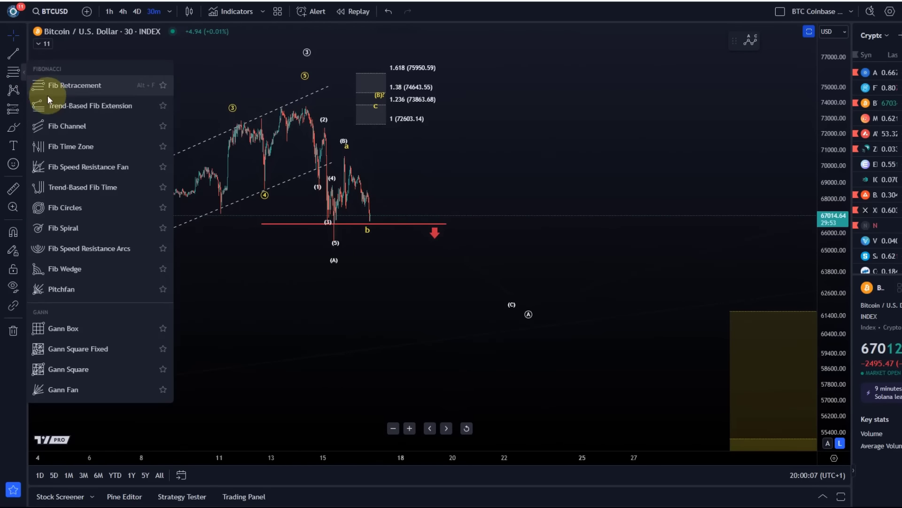
pyautogui.click(52, 105)
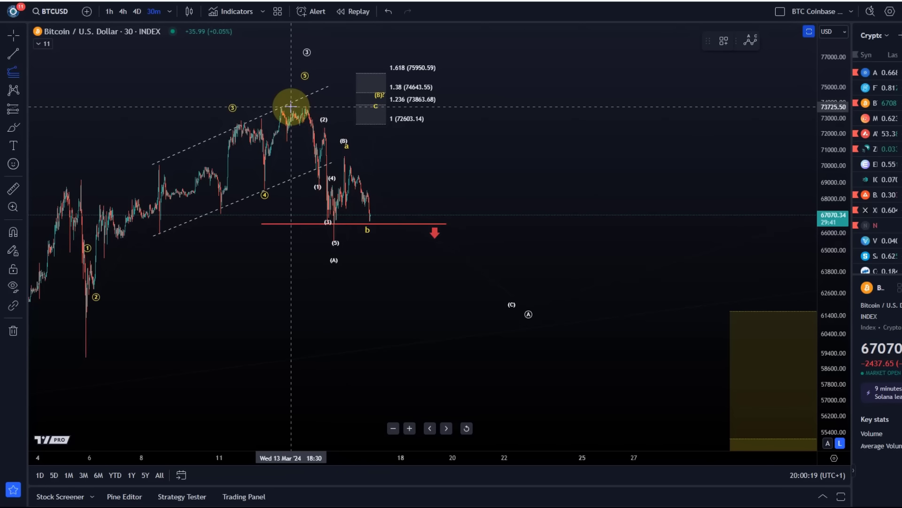
pyautogui.moveTo(289, 107); pyautogui.dragTo(320, 240)
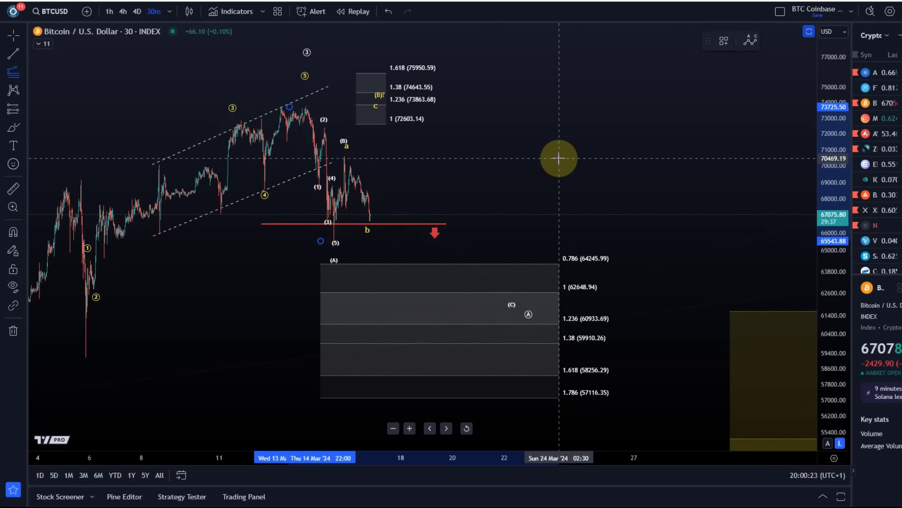
pyautogui.click(557, 157)
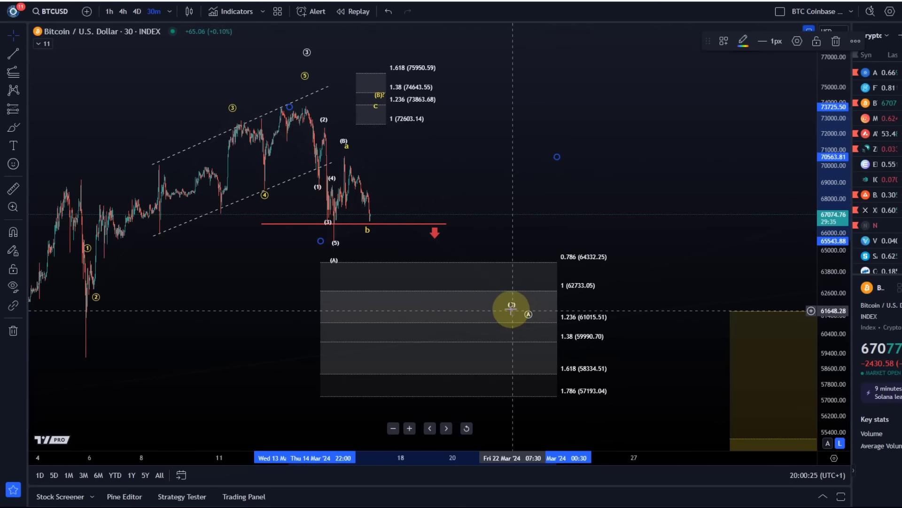
# Move the (C) and circled A labels into the extension zone and nudge the upper Fib box right
pyautogui.moveTo(509, 306)
pyautogui.mouseDown()
pyautogui.moveTo(501, 279)
pyautogui.moveTo(508, 285)
pyautogui.mouseUp()
pyautogui.click(528, 314)
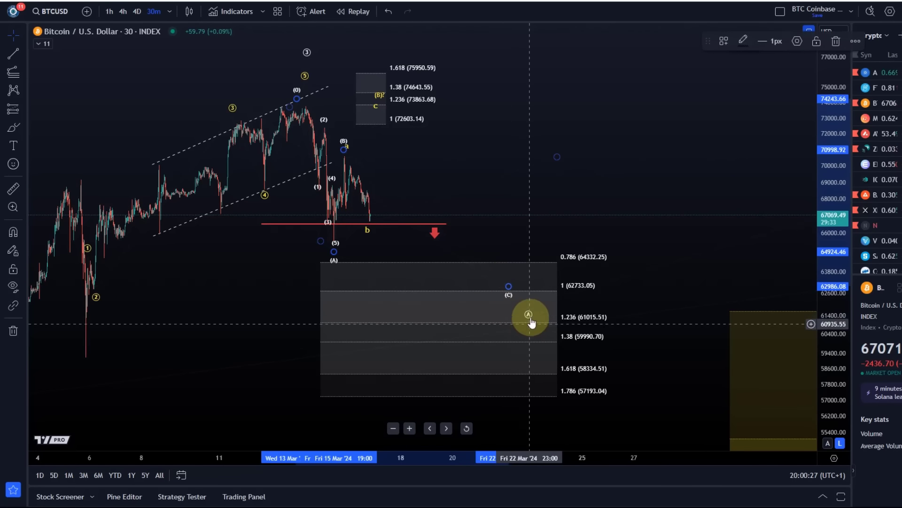
pyautogui.click(509, 304)
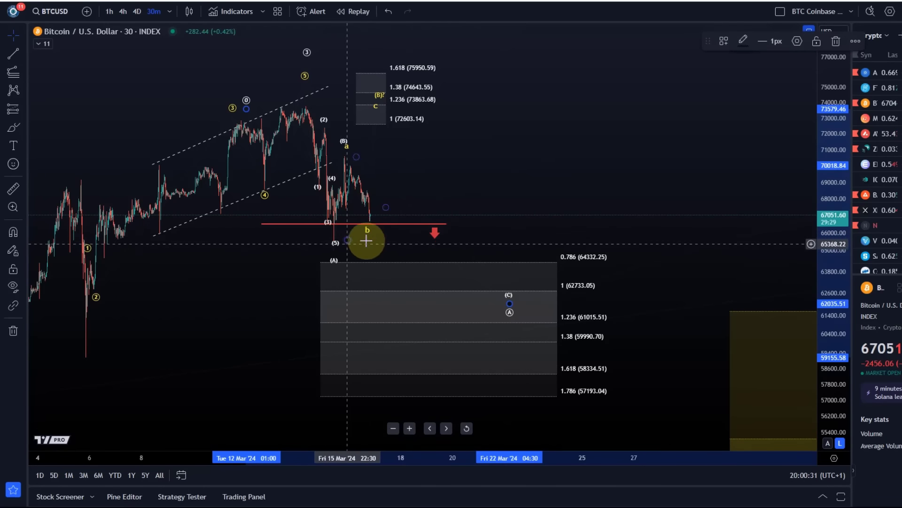
pyautogui.click(396, 125)
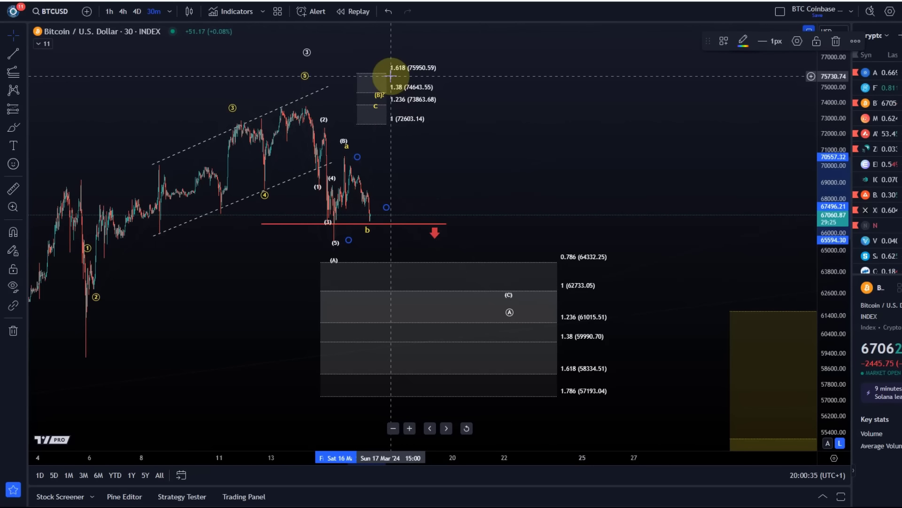
pyautogui.moveTo(391, 76); pyautogui.dragTo(392, 81)
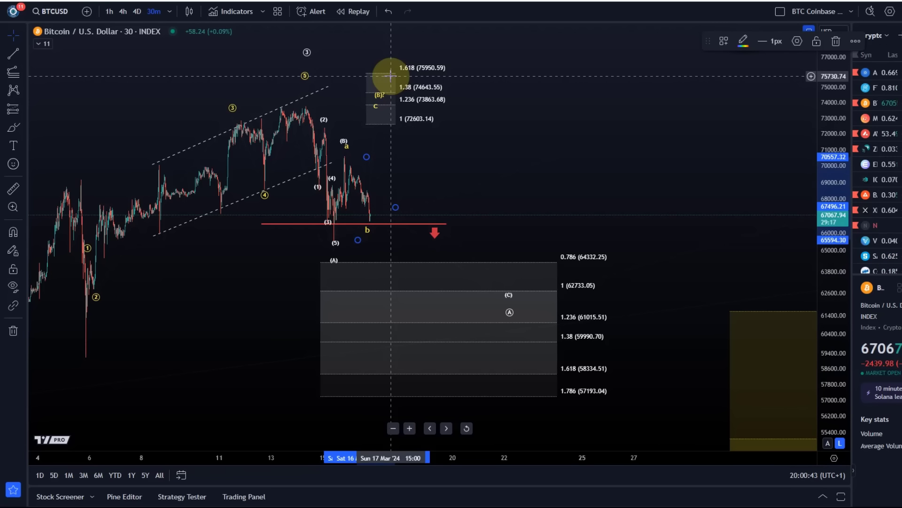
# Undo the accidental shift of the lower Fib extension and pan back to recent candles
pyautogui.scroll(3, 347, 191)
pyautogui.moveTo(306, 175); pyautogui.dragTo(492, 206)
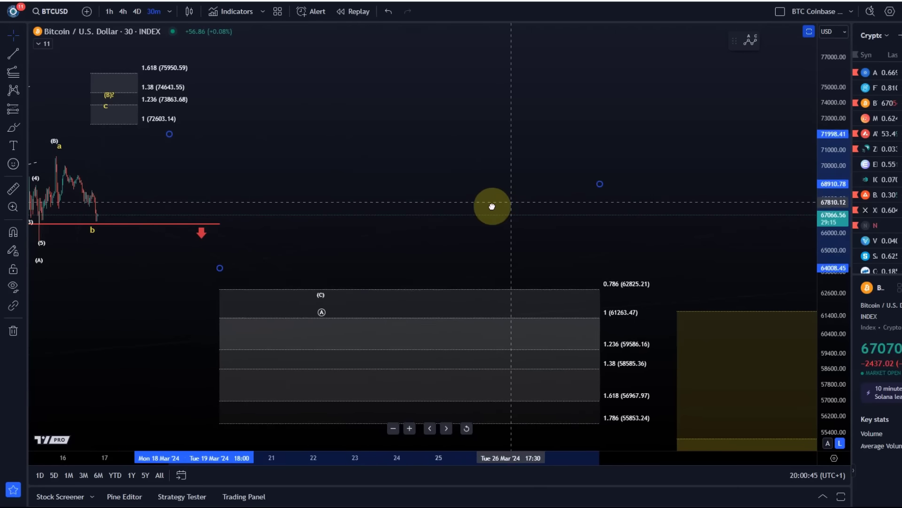
pyautogui.click(387, 11)
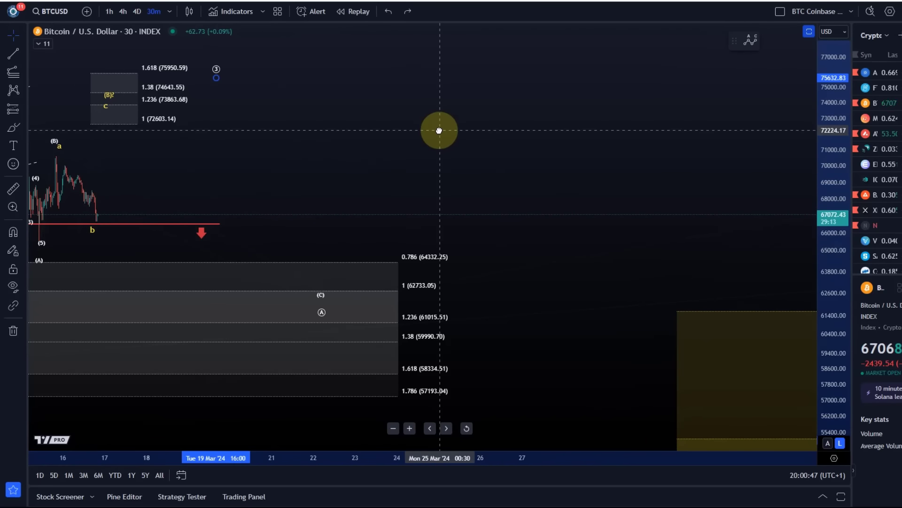
pyautogui.click(388, 11)
pyautogui.moveTo(304, 192); pyautogui.dragTo(562, 226)
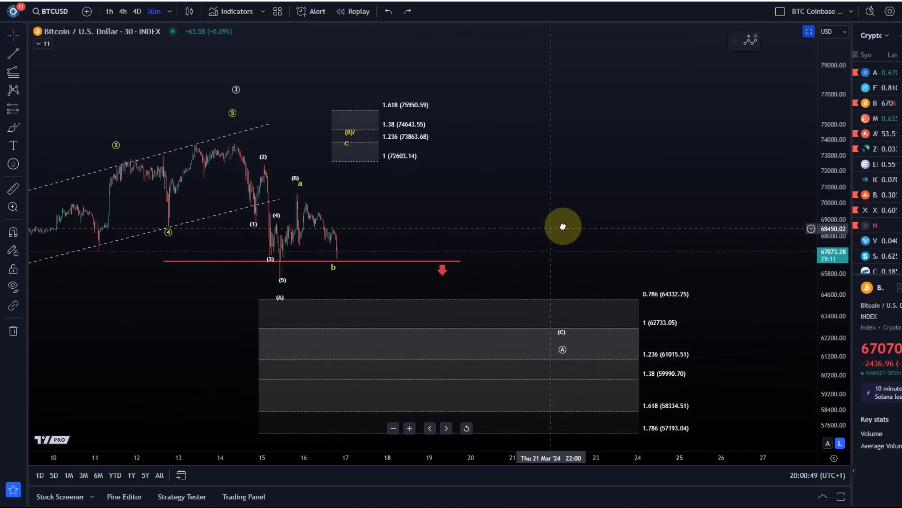
pyautogui.scroll(2, 446, 221)
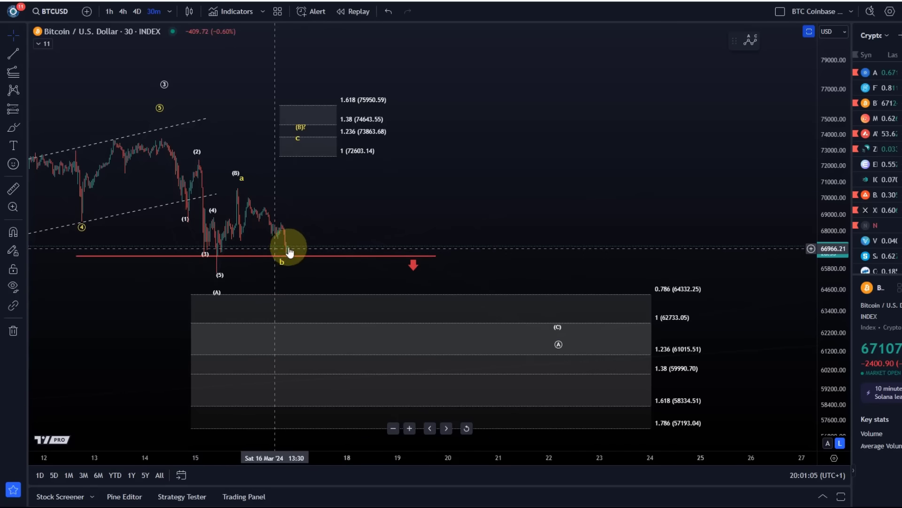
# Put the wave's b point on the latest candle at support and raise c toward 74800
pyautogui.moveTo(281, 268); pyautogui.dragTo(292, 256)
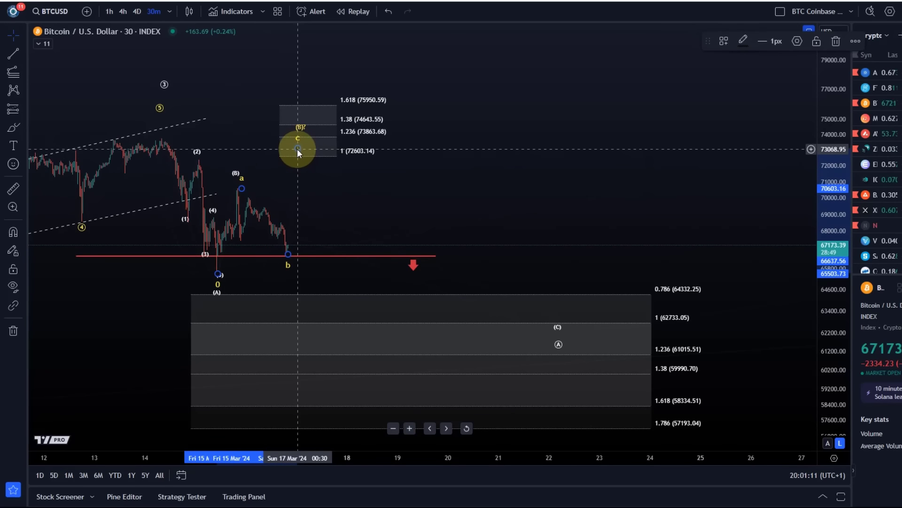
pyautogui.moveTo(297, 150)
pyautogui.mouseDown()
pyautogui.moveTo(316, 138)
pyautogui.moveTo(299, 132)
pyautogui.moveTo(330, 122)
pyautogui.moveTo(314, 122)
pyautogui.mouseUp()
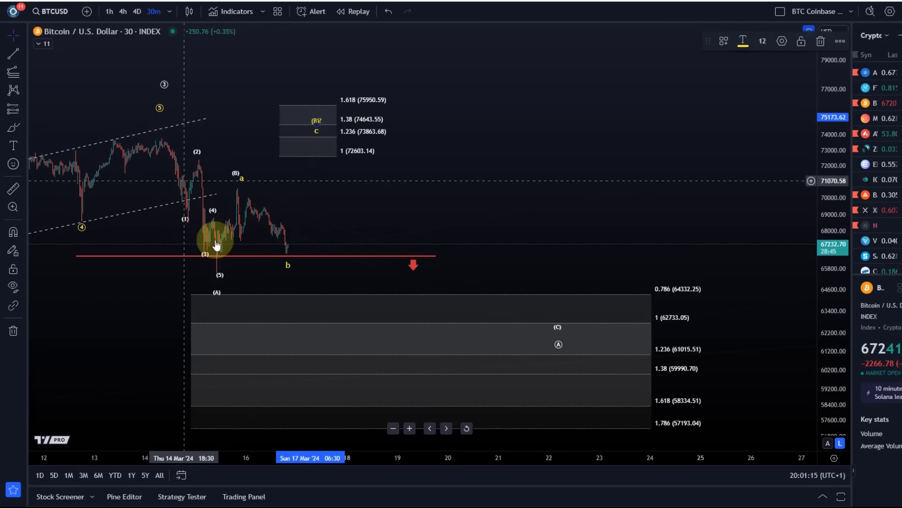
pyautogui.scroll(-3, 263, 203)
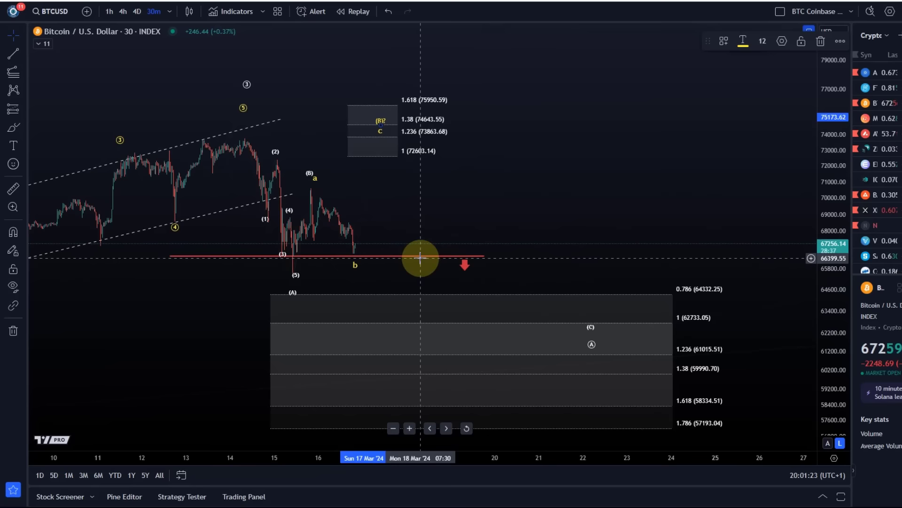
pyautogui.scroll(2, 416, 256)
pyautogui.click(369, 256)
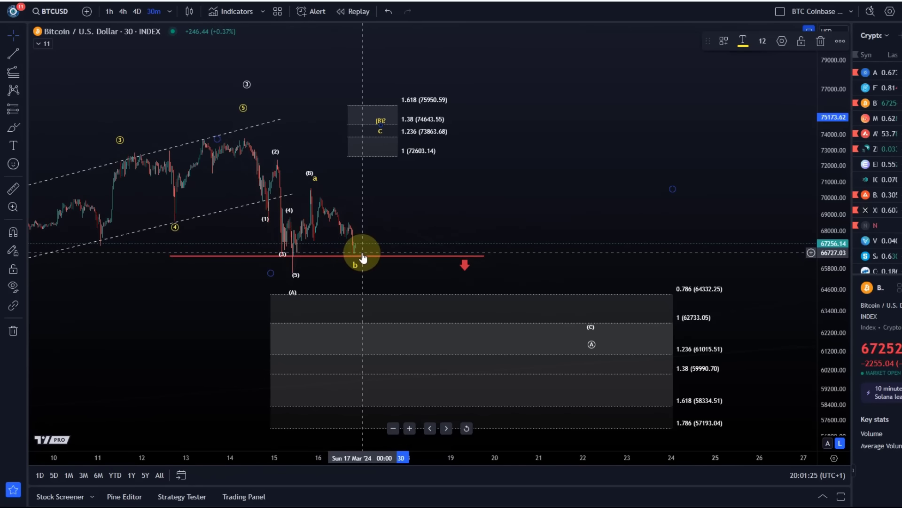
pyautogui.click(359, 257)
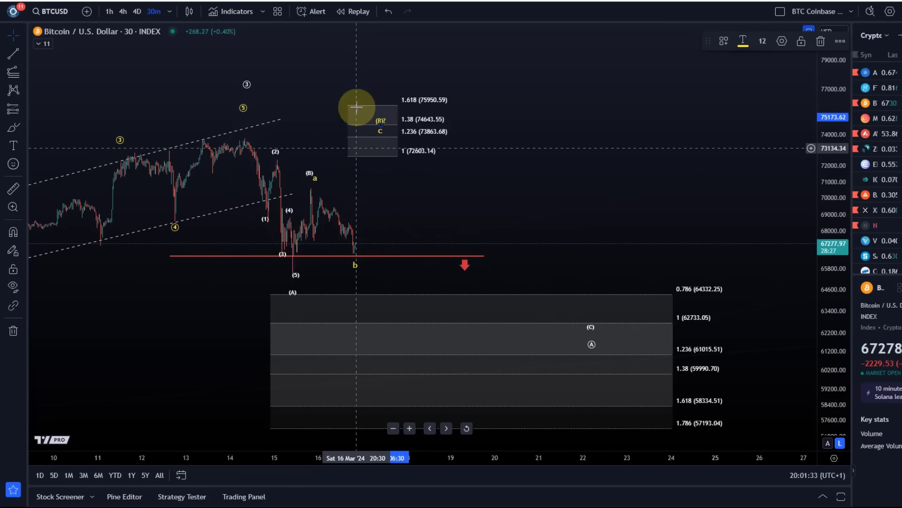
# Lower the upper Fib extension to 71679.52–74984.39 and move wave c inside it
pyautogui.click(407, 151)
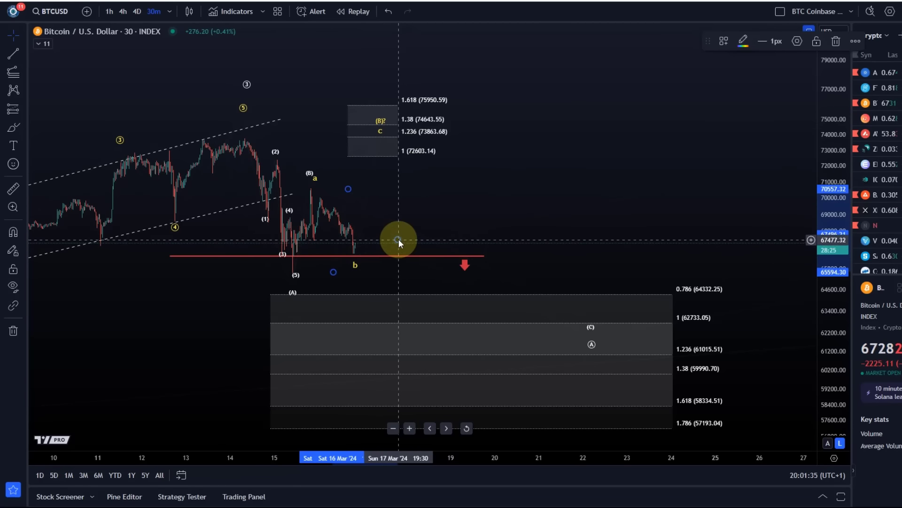
pyautogui.moveTo(399, 239); pyautogui.dragTo(402, 252)
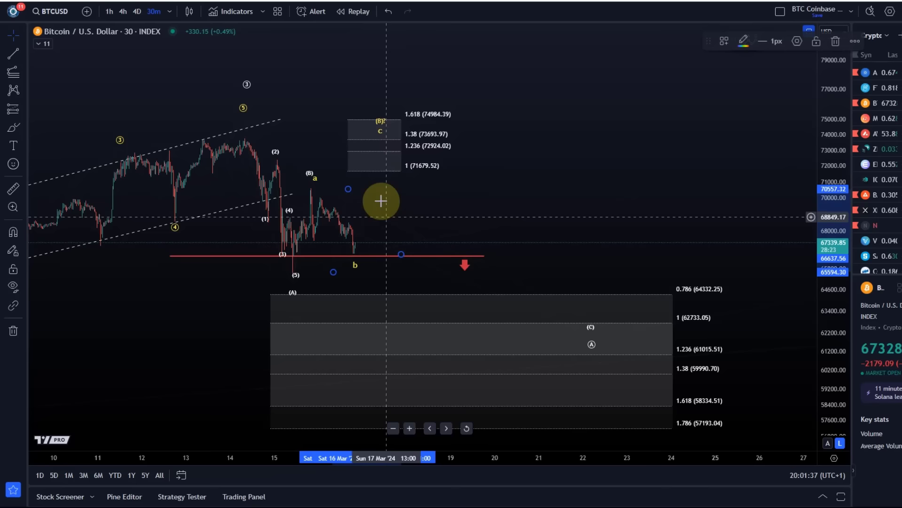
pyautogui.moveTo(379, 137)
pyautogui.mouseDown()
pyautogui.moveTo(372, 161)
pyautogui.moveTo(378, 128)
pyautogui.moveTo(371, 143)
pyautogui.moveTo(378, 139)
pyautogui.mouseUp()
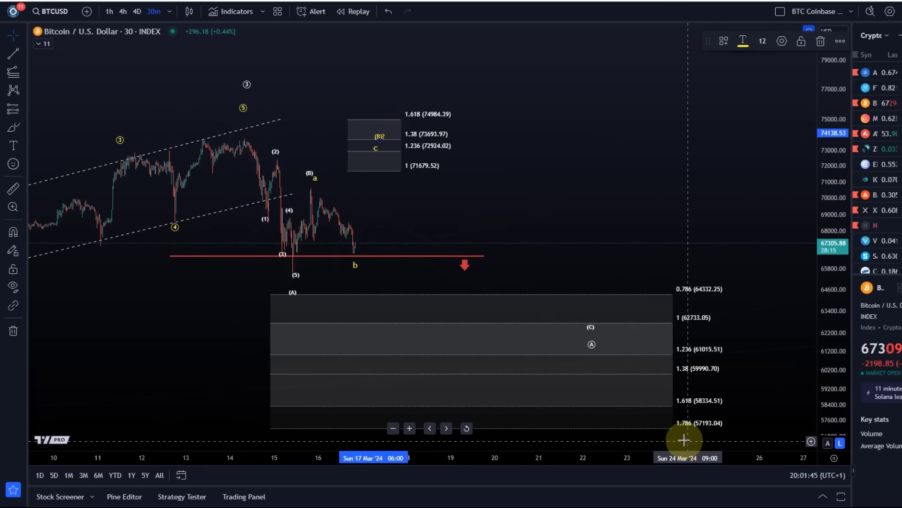
pyautogui.click(283, 256)
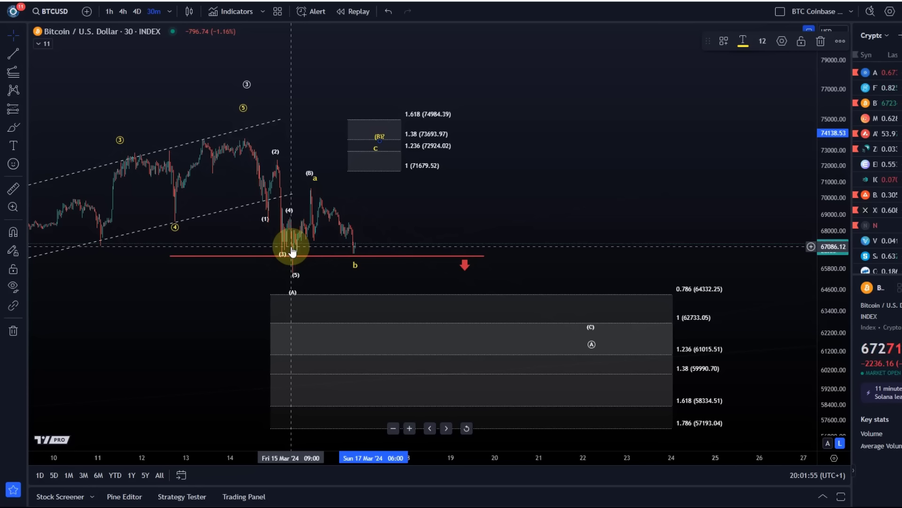
pyautogui.scroll(-5, 352, 270)
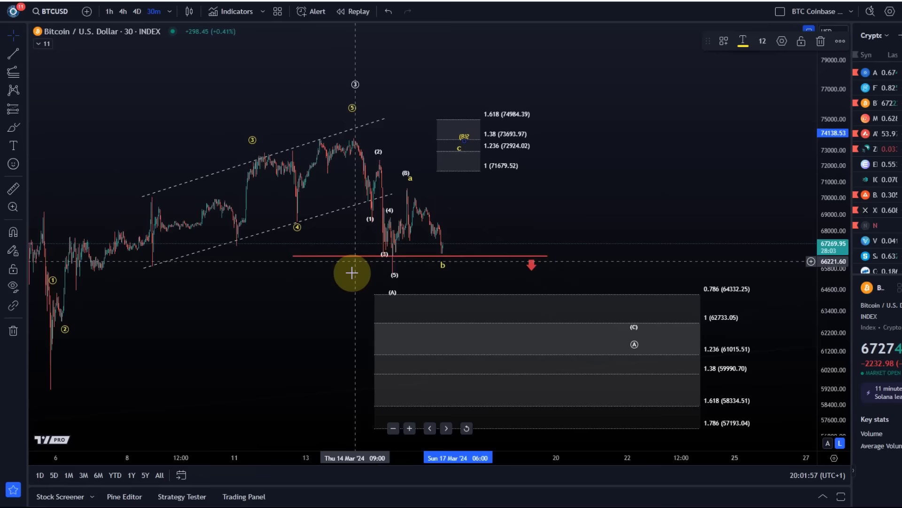
pyautogui.moveTo(542, 324); pyautogui.dragTo(36, 282)
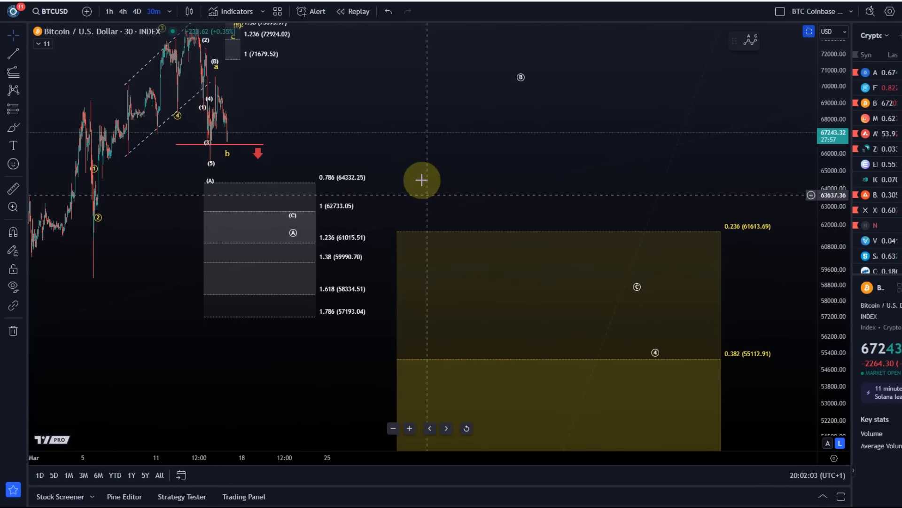
pyautogui.moveTo(405, 115); pyautogui.dragTo(554, 184)
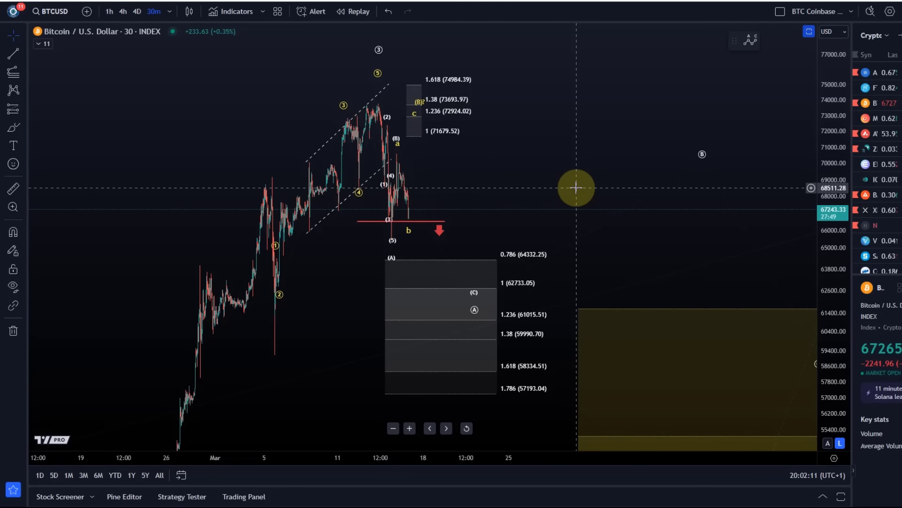
pyautogui.moveTo(520, 220); pyautogui.dragTo(476, 220)
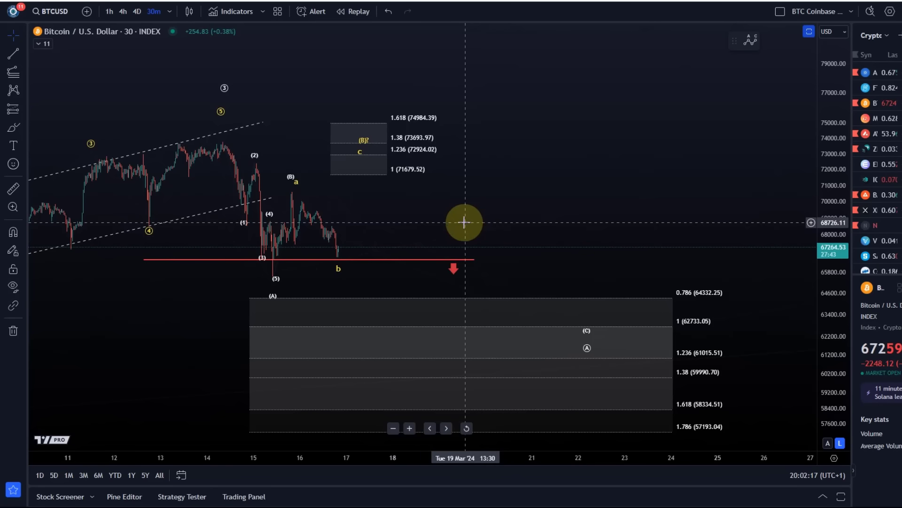